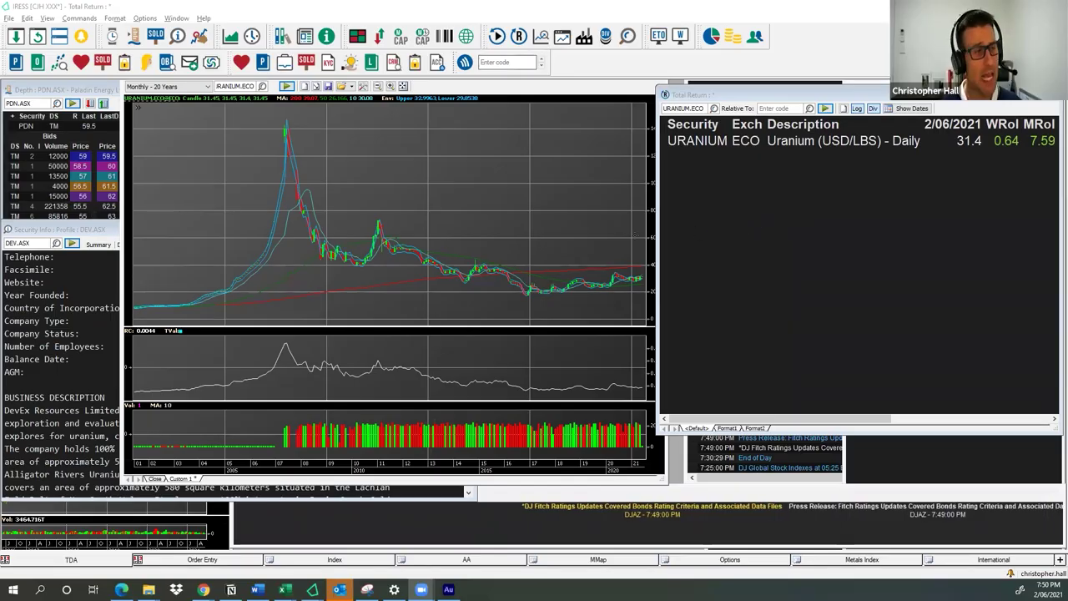
Trace the uranium chart's values back to its June 2007 price peak with the crosshair.
click(584, 224)
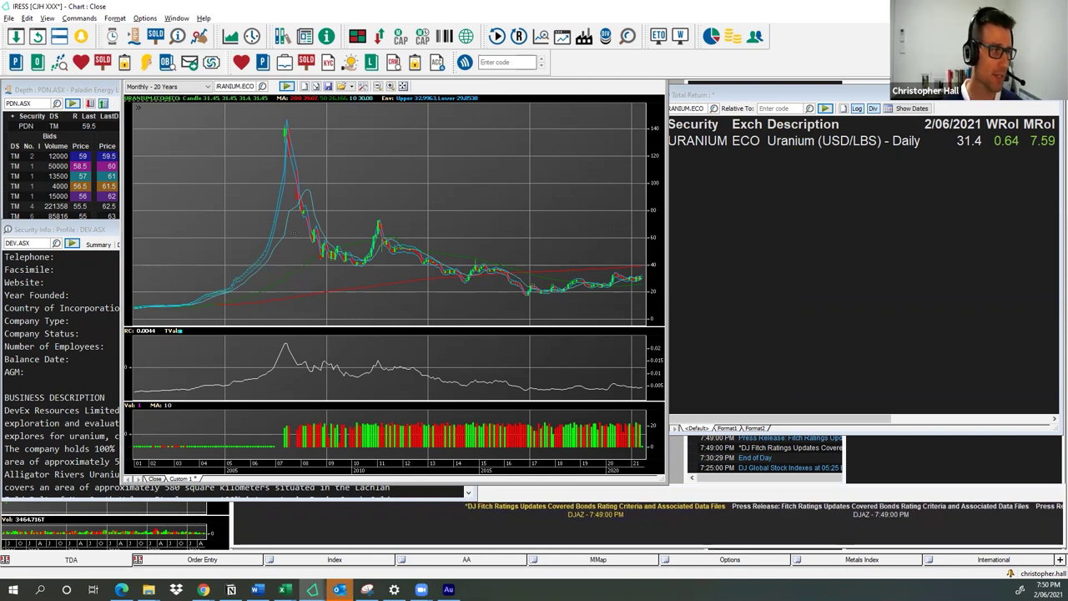
click(305, 156)
drag(321, 156, 484, 207)
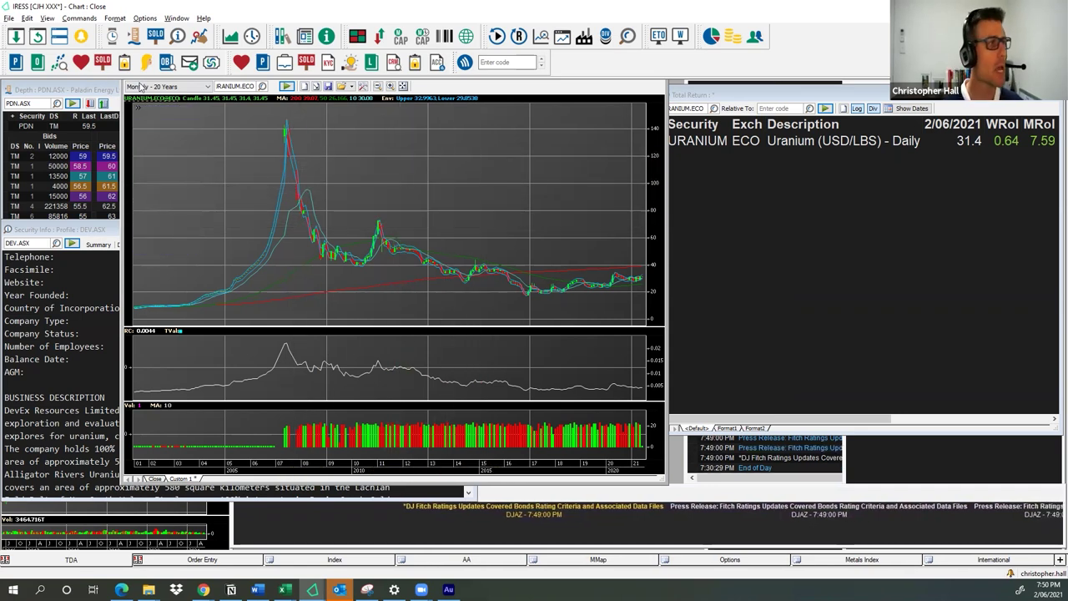
Switch the uranium chart to Daily - 1 Year and read values across the past year.
click(166, 86)
click(162, 141)
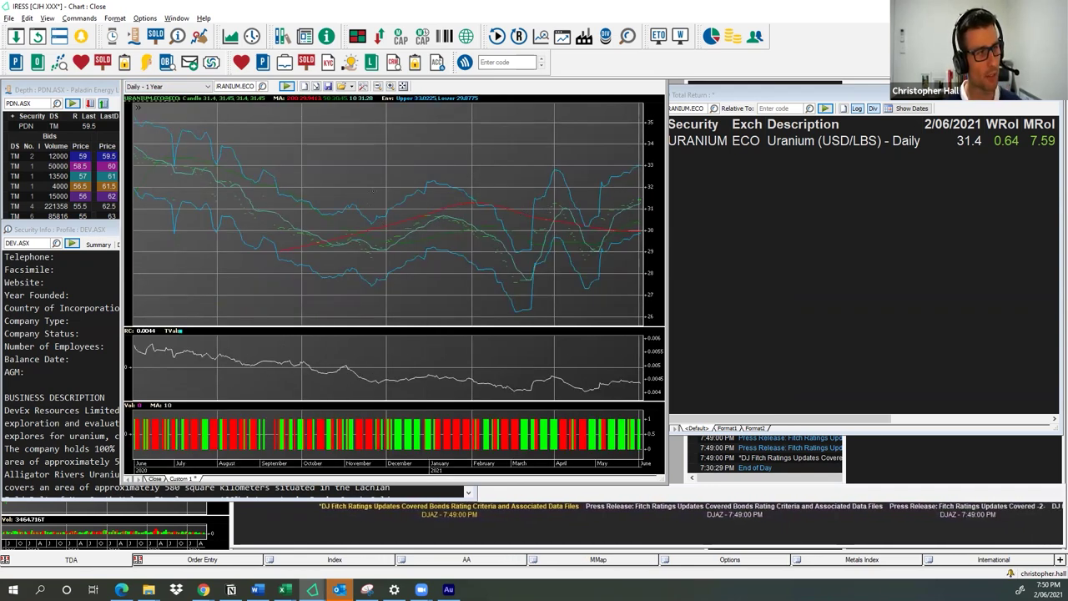
drag(370, 171, 586, 225)
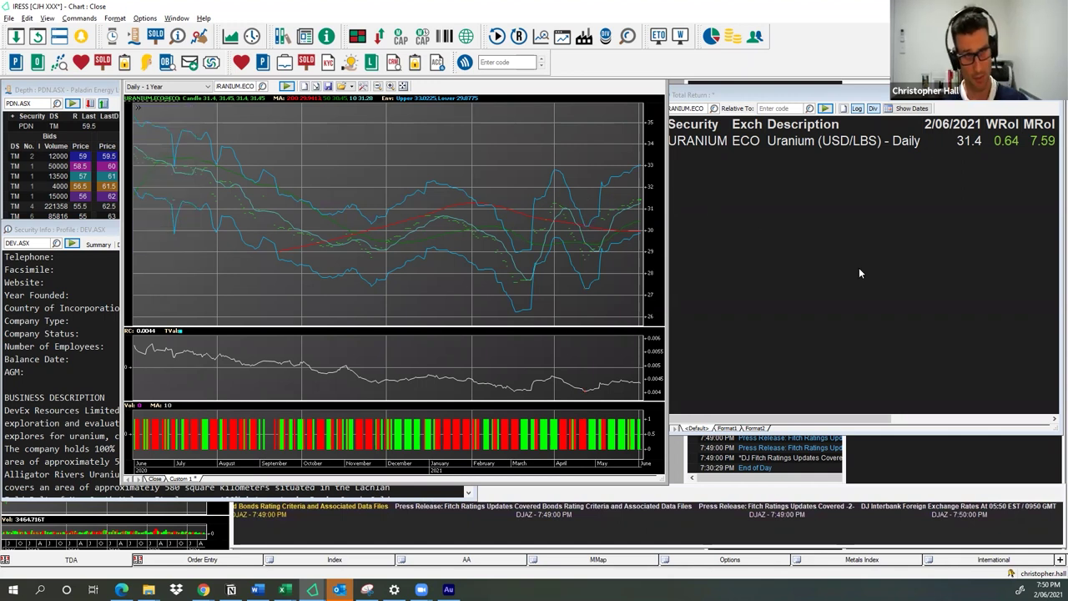
Note uranium's 7.59 monthly return in the Total Return table.
click(1039, 143)
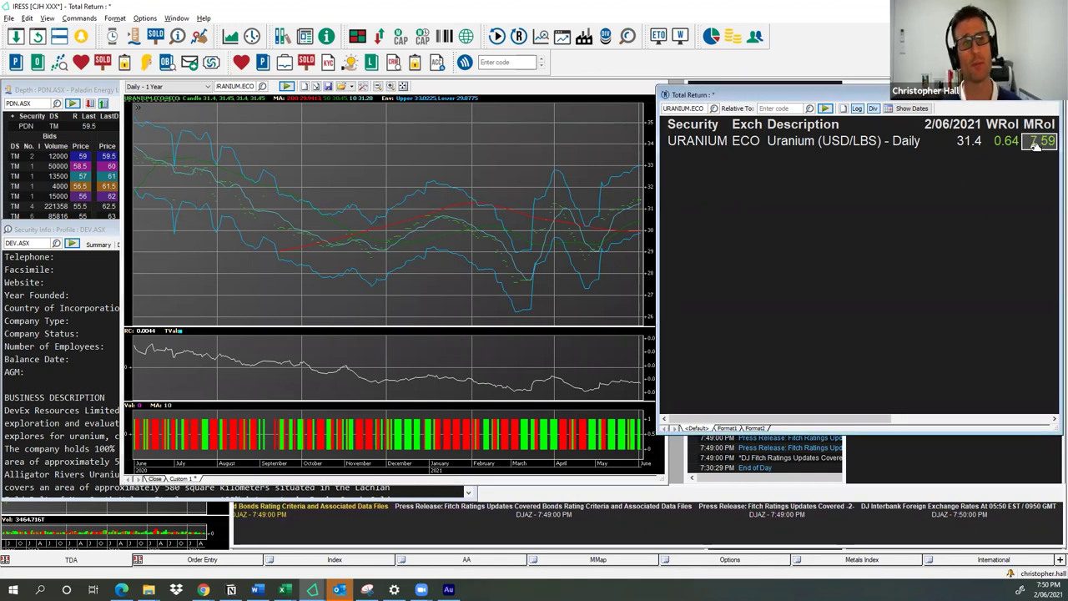
click(778, 255)
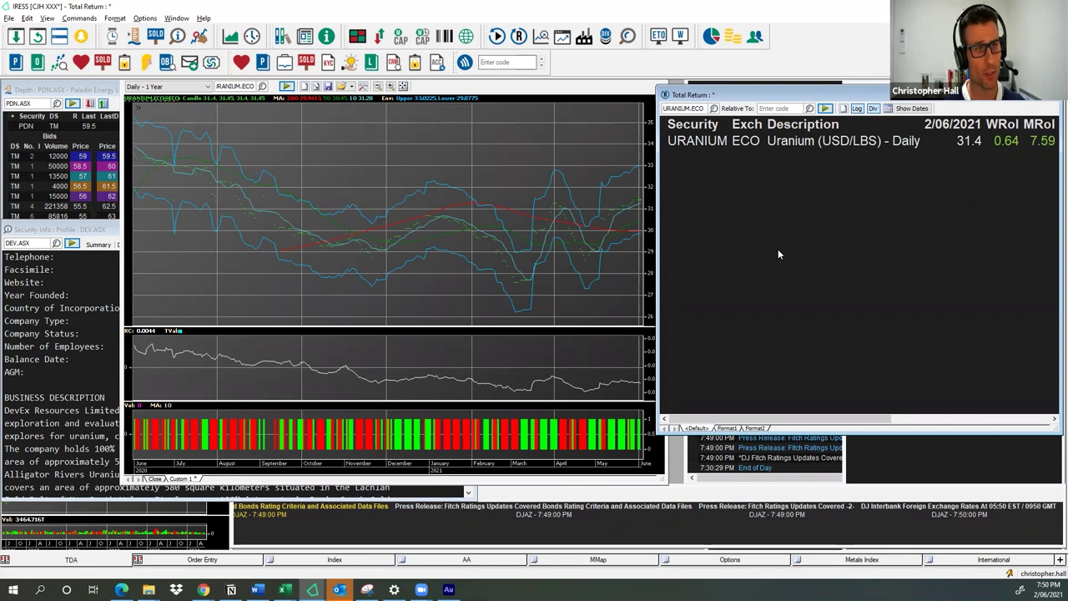
key(alt+Tab)
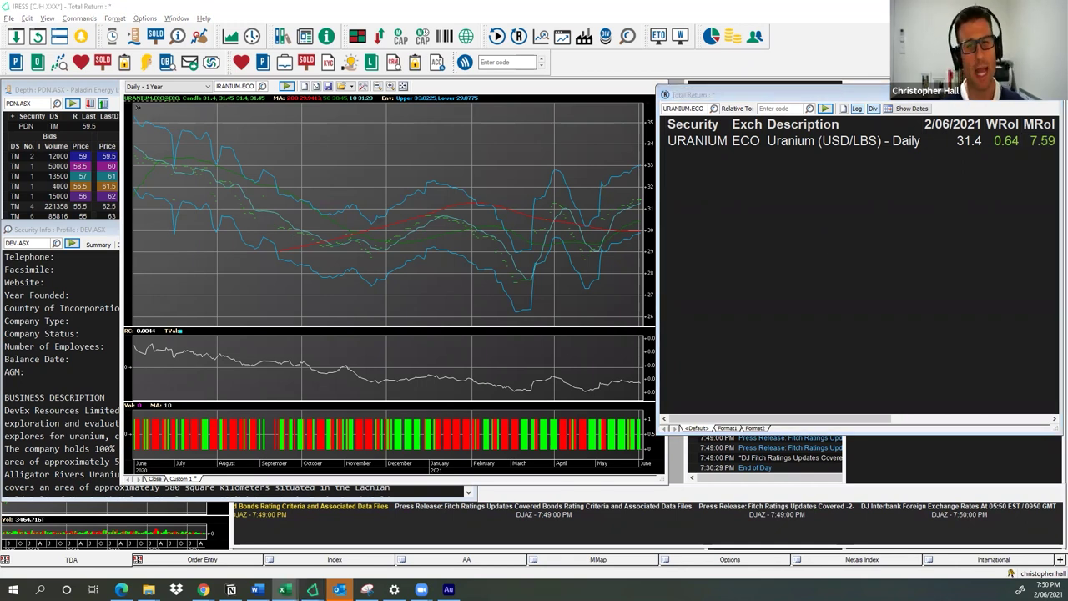
key(alt+Tab)
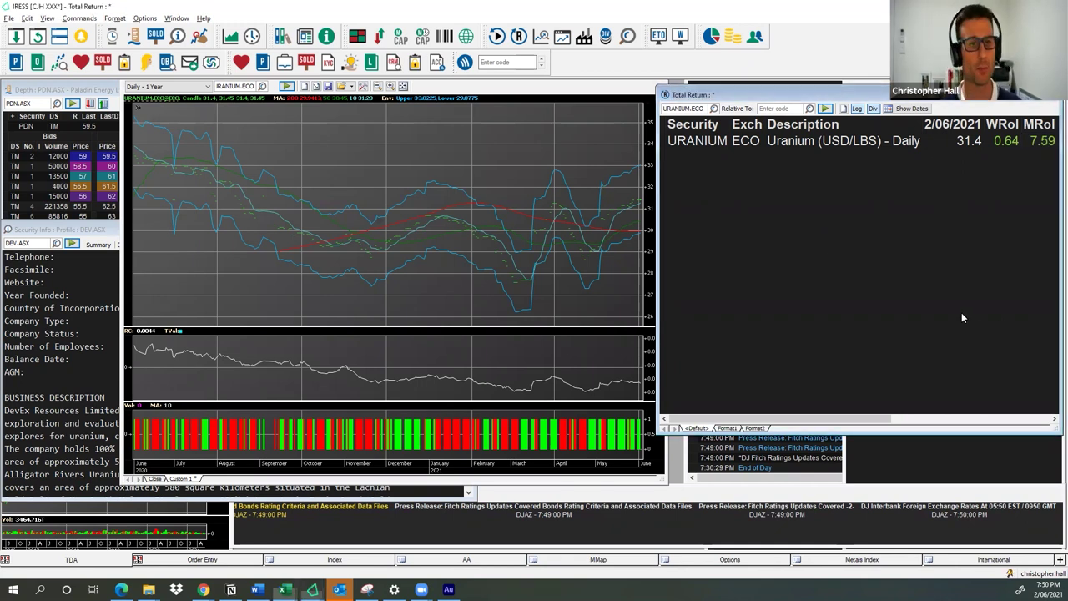
Add PEN.ASX to the table and note Peninsula Energy's 36.46 monthly return.
text(PDN.ASX)
key(Return)
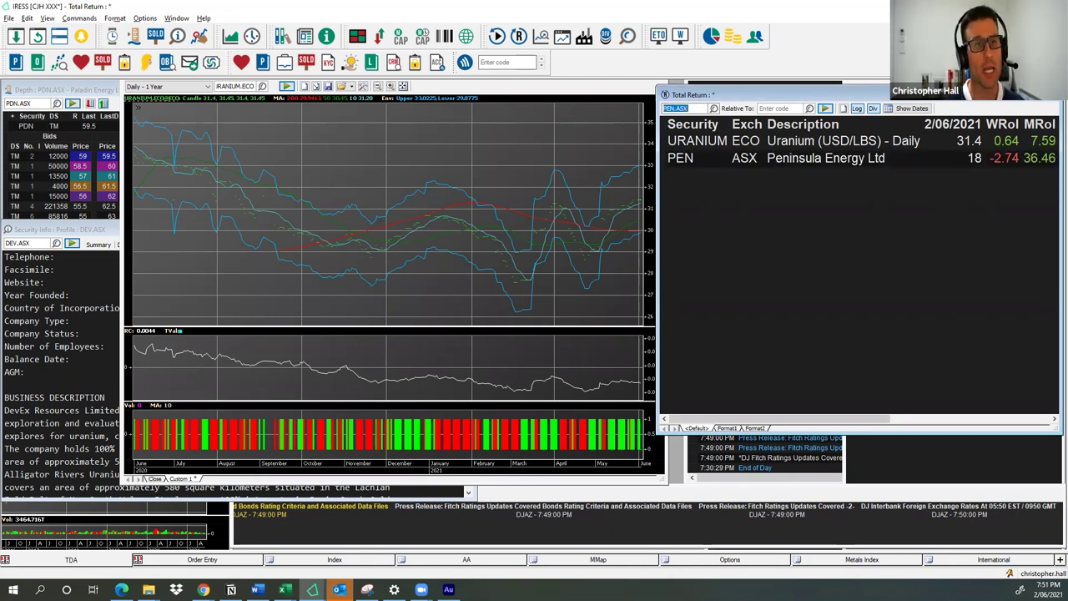
click(1031, 158)
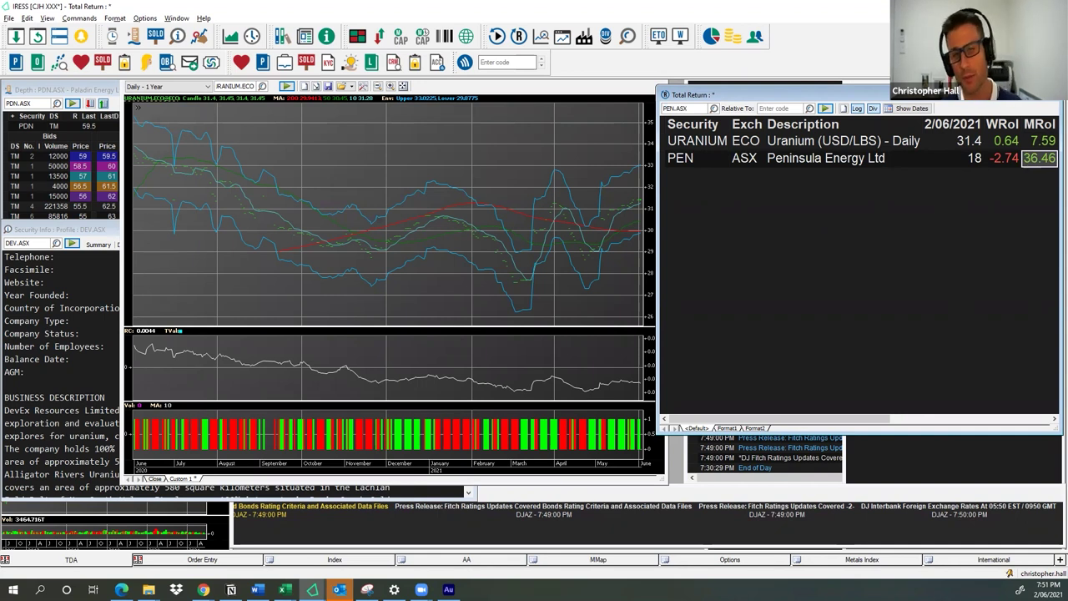
click(961, 301)
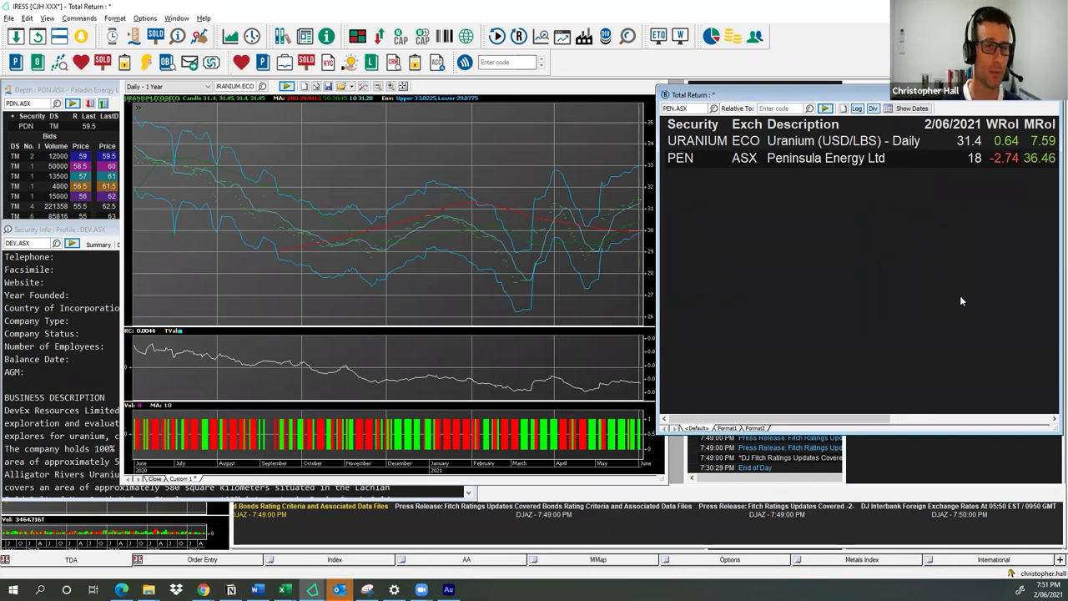
Chart Paladin Energy from its table row and read its daily prices into February 2021.
click(675, 108)
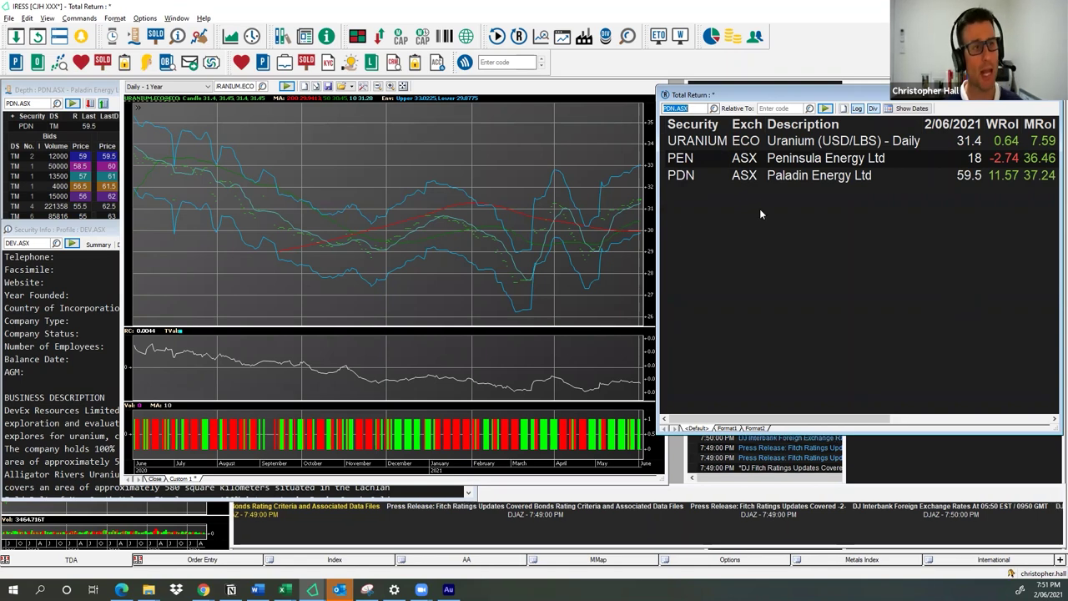
click(682, 175)
drag(690, 171, 524, 146)
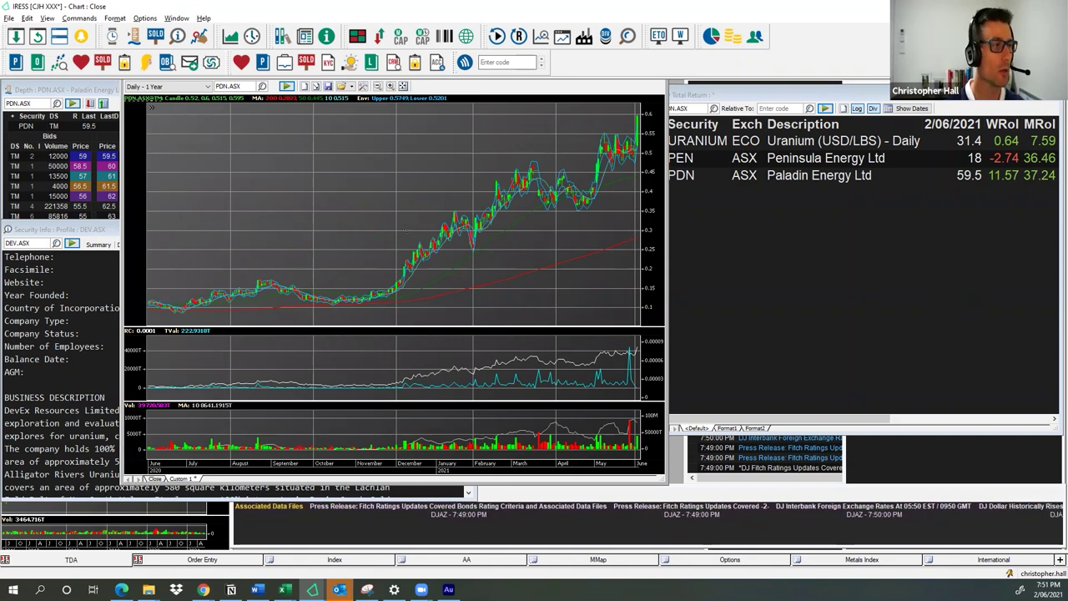
drag(411, 236, 434, 219)
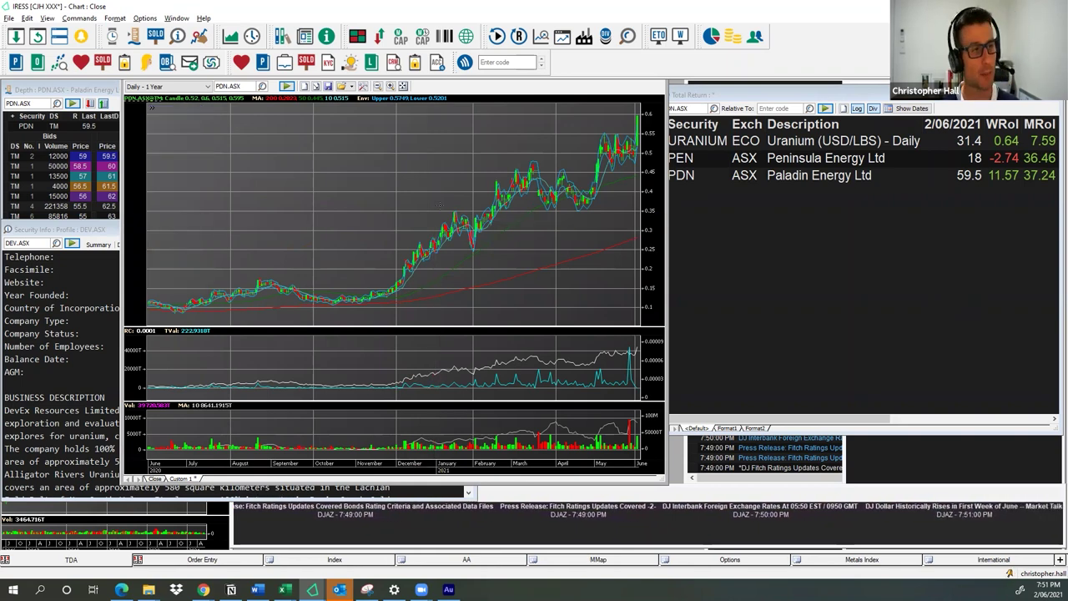
drag(434, 219, 544, 195)
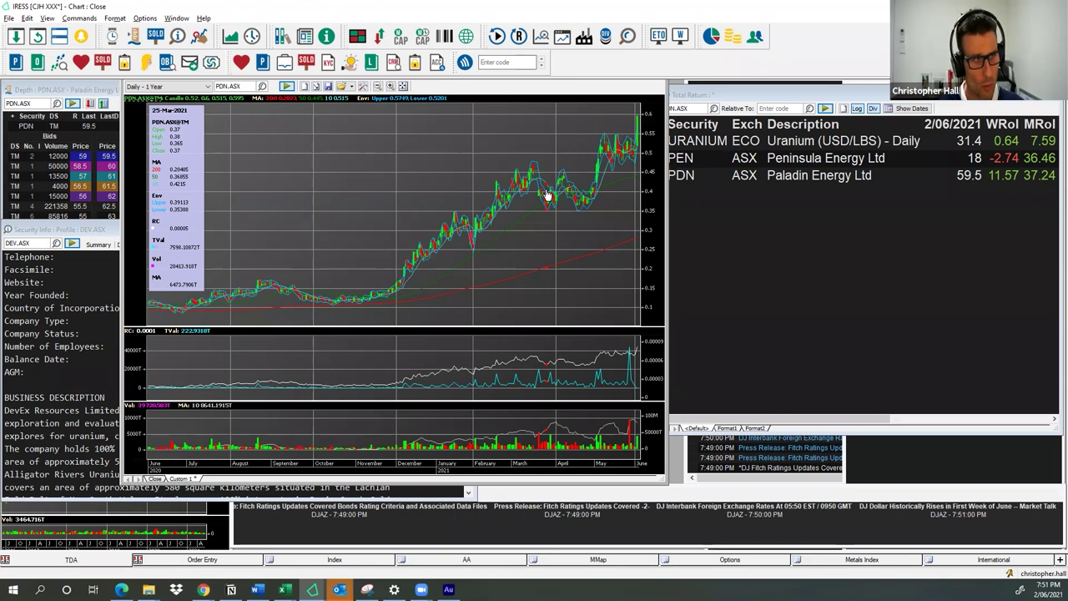
Zoom Paladin's chart to January–June 2021 and check its early May 2021 price.
drag(484, 217, 603, 250)
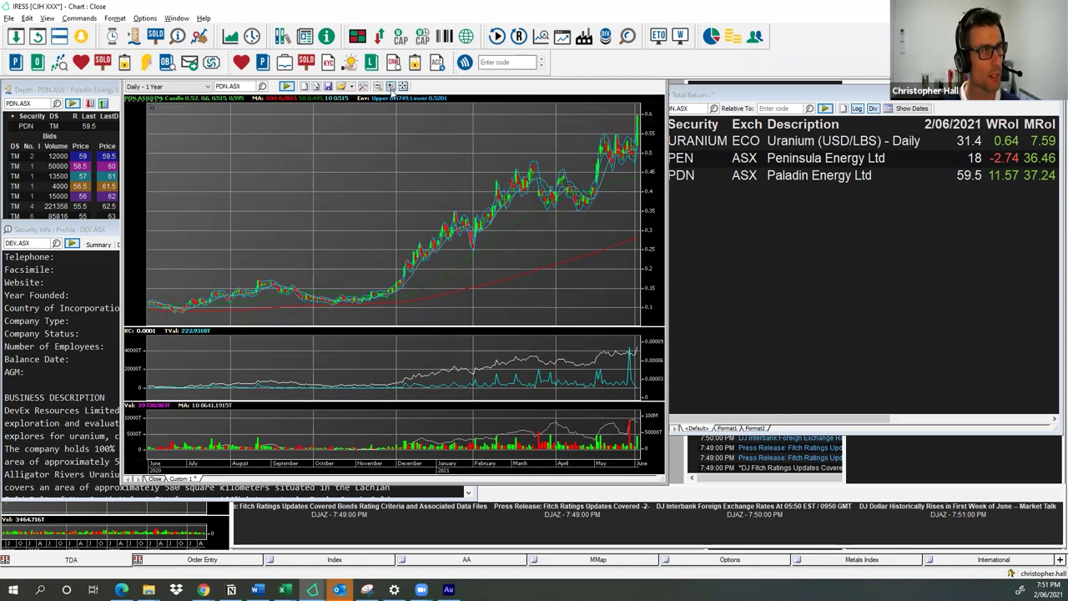
drag(382, 209, 639, 209)
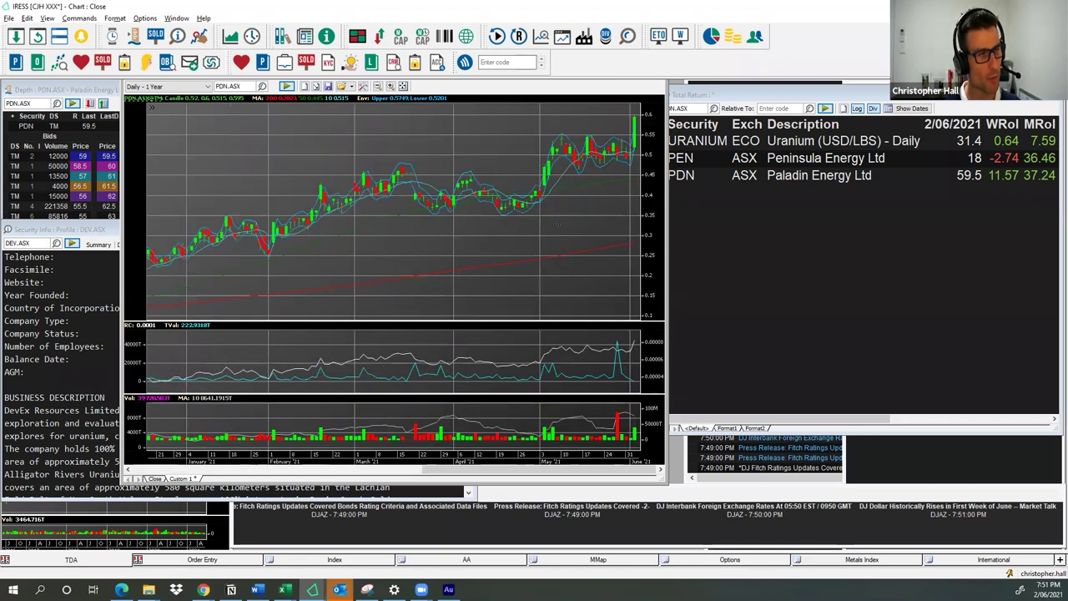
drag(548, 228, 591, 224)
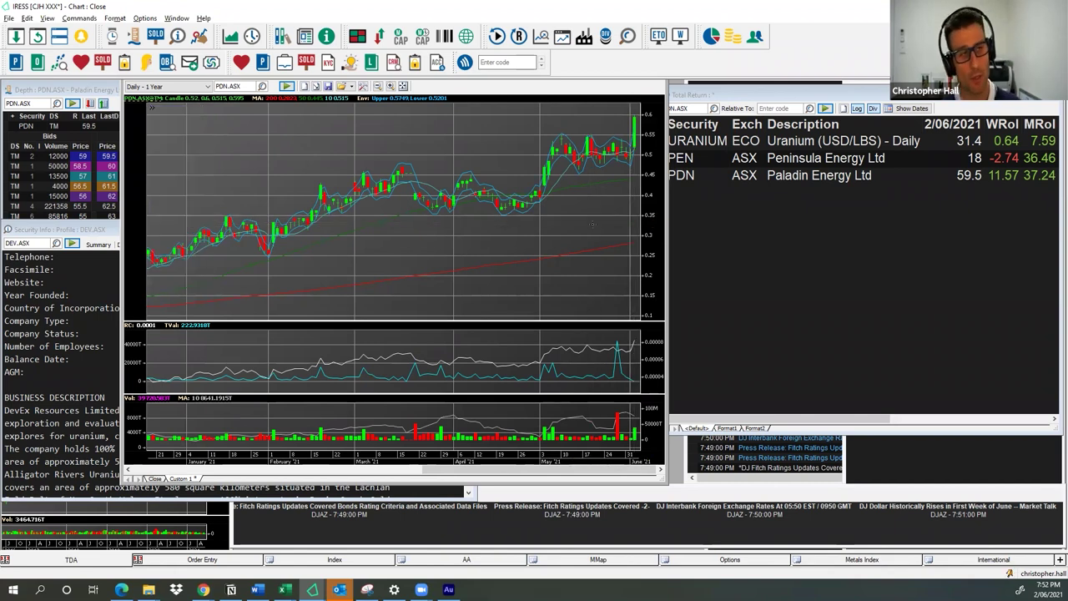
drag(538, 131, 628, 132)
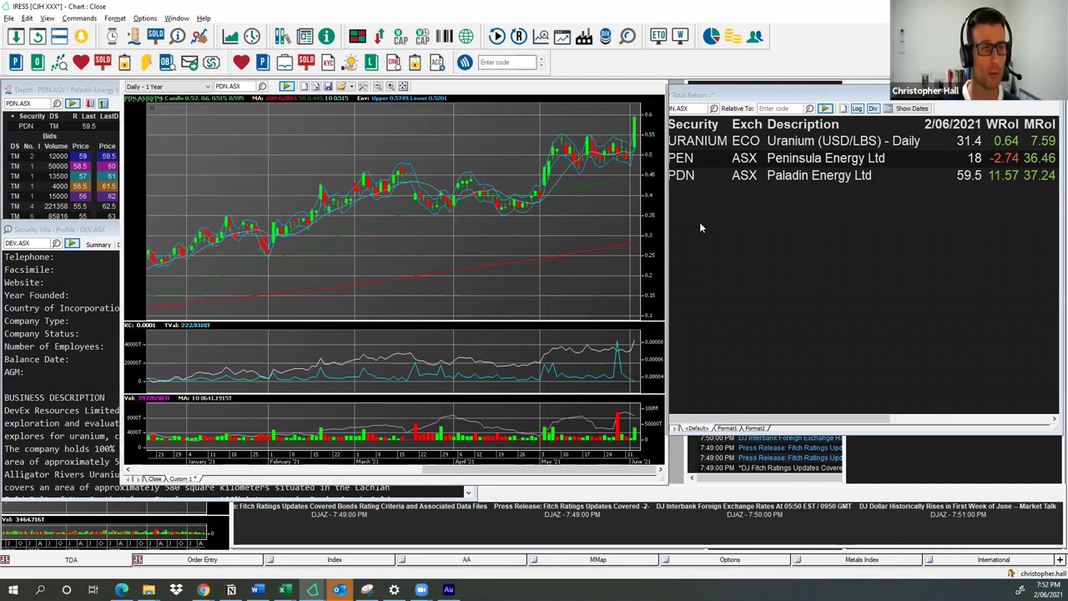
click(698, 224)
drag(696, 157, 469, 134)
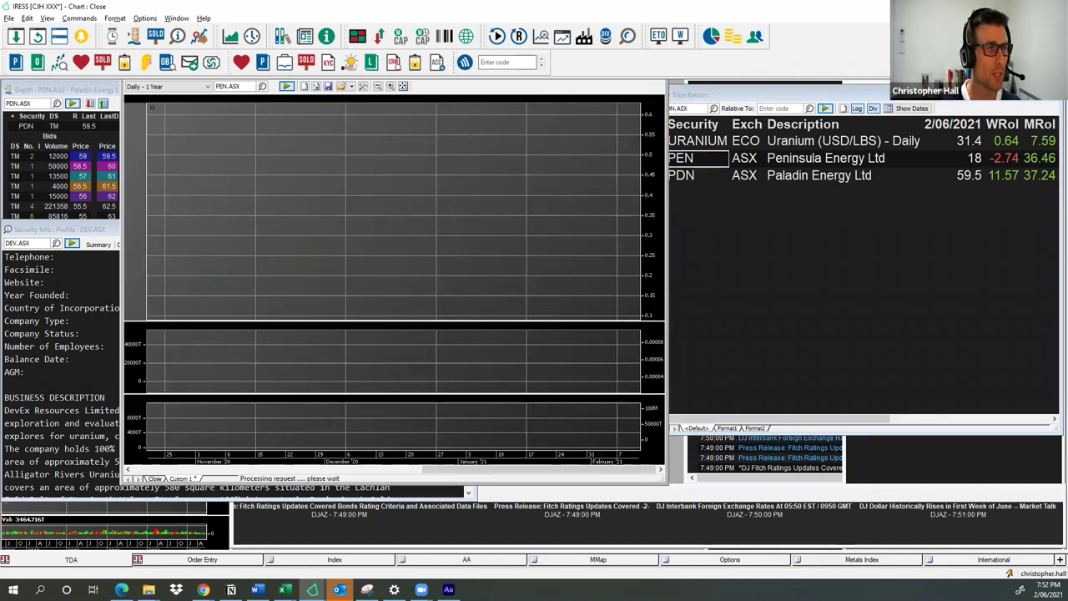
drag(544, 149, 616, 157)
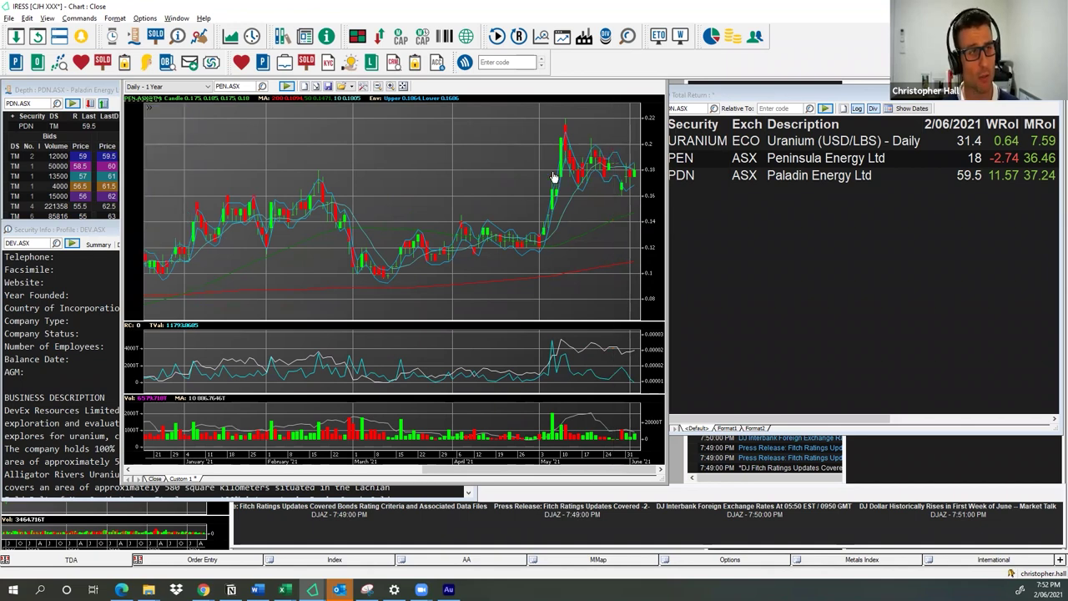
click(756, 262)
text(D)
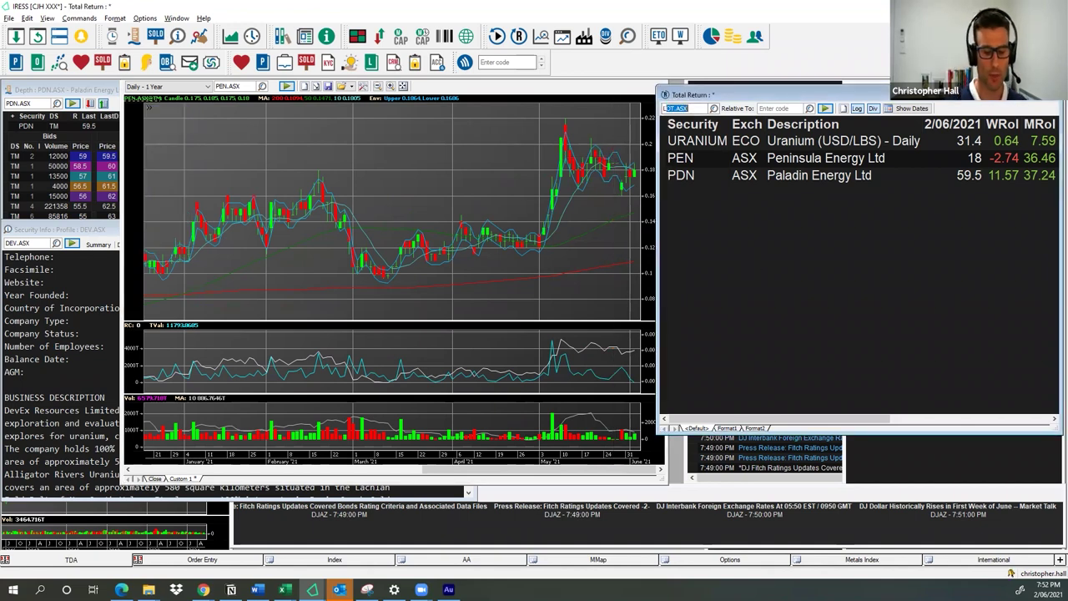
key(Return)
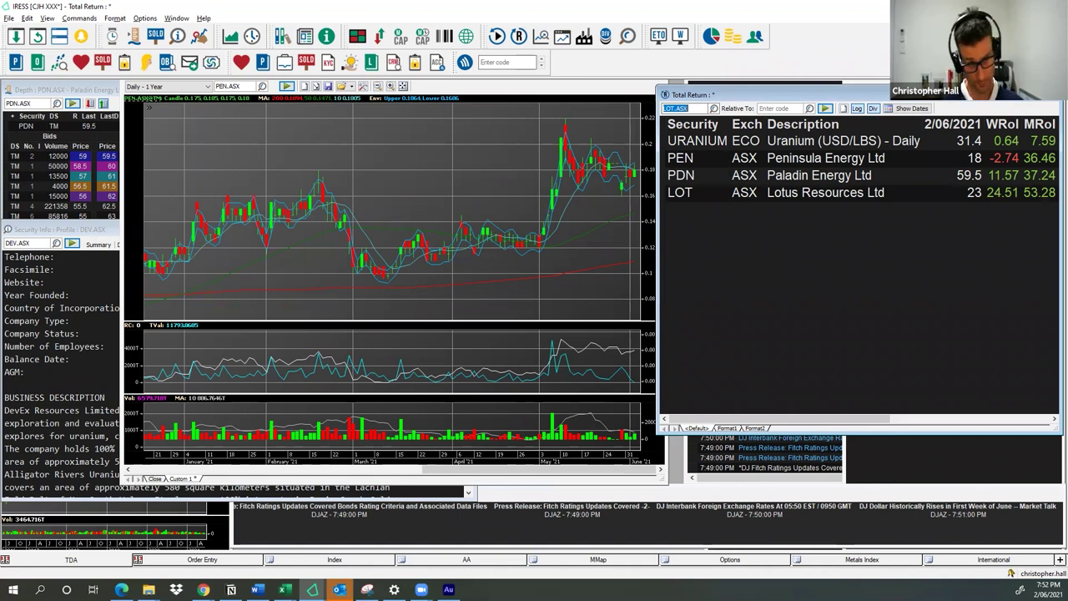
click(1039, 193)
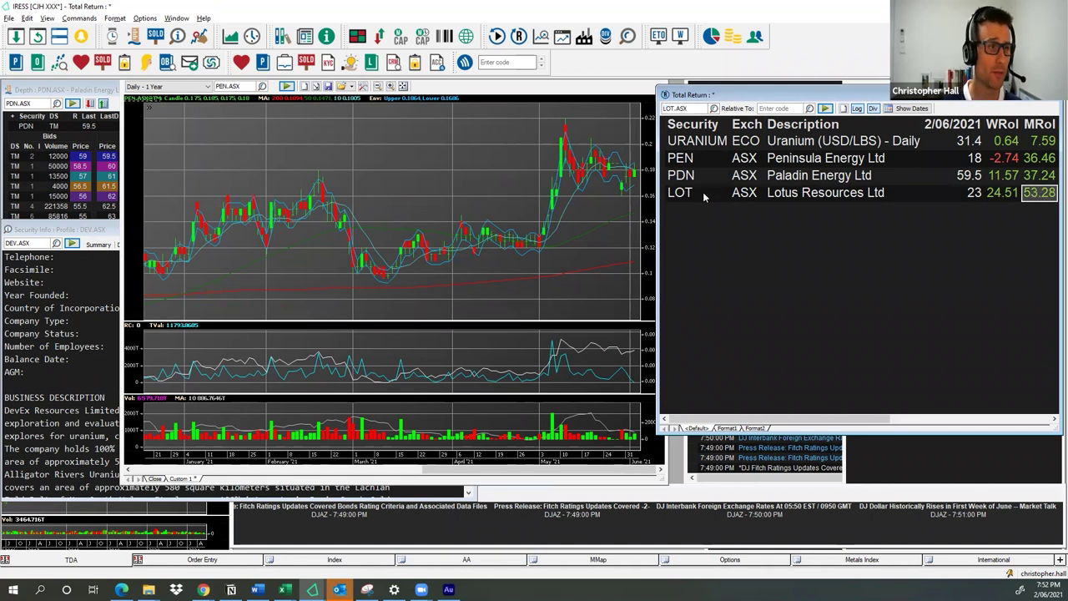
Chart Lotus Resources (LOT.ASX), fit it to the full year, then zoom into March–June 2021.
drag(703, 196, 397, 157)
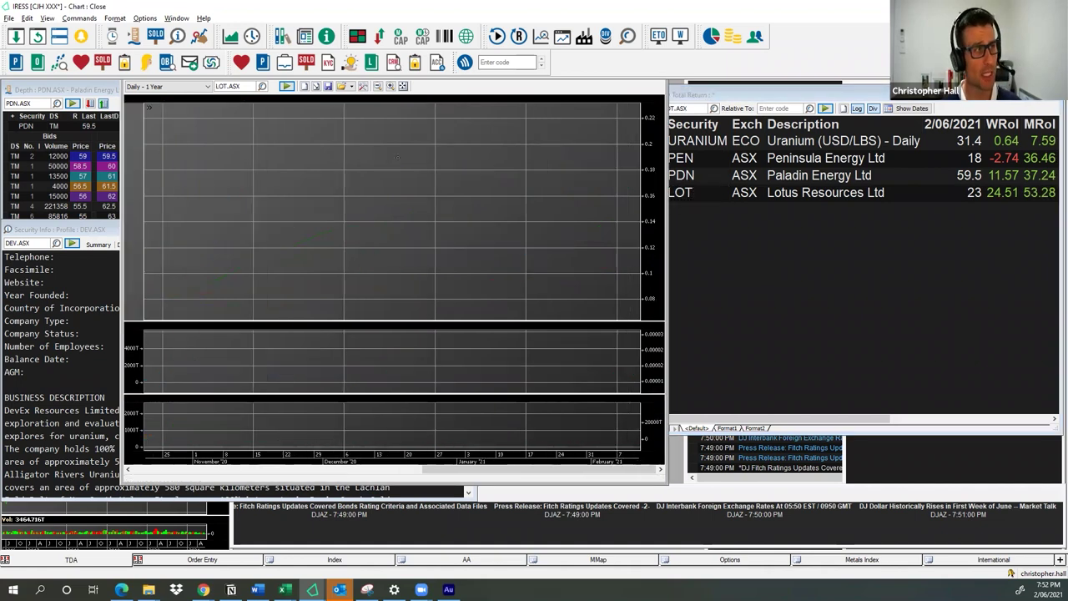
click(404, 86)
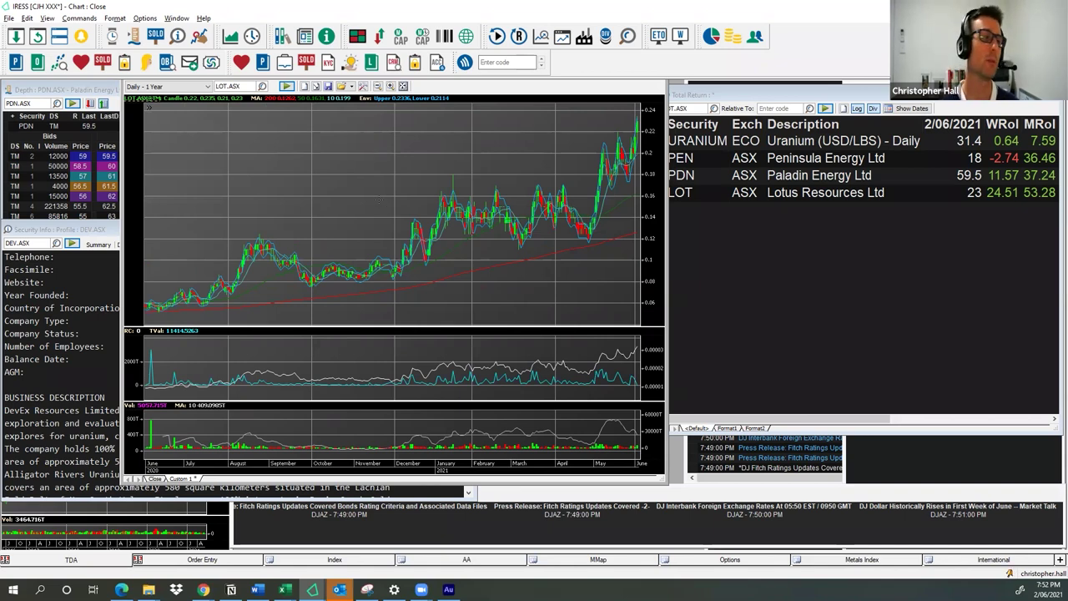
click(389, 202)
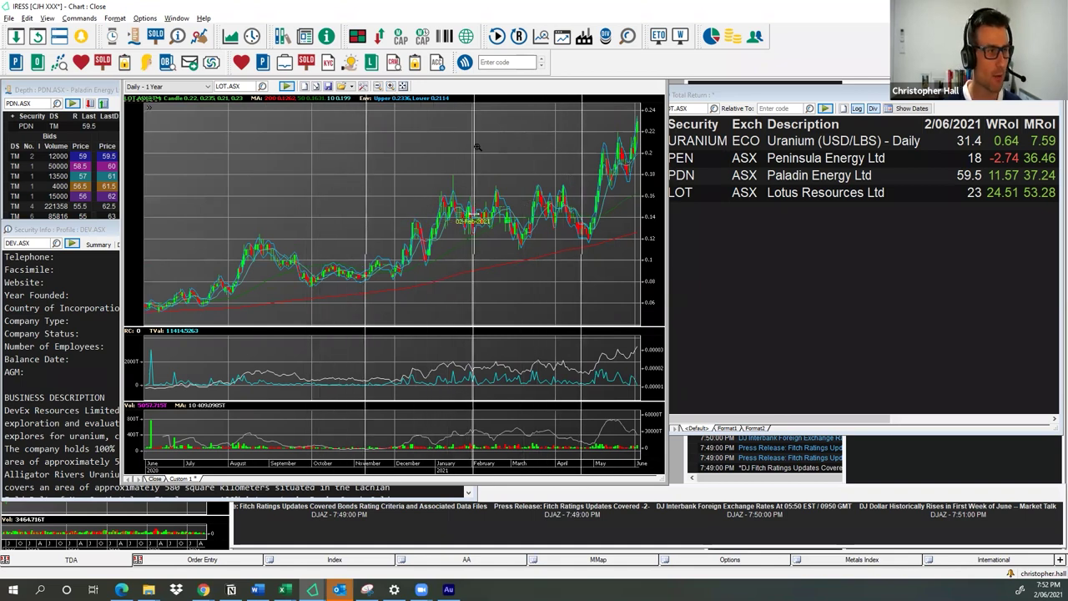
scroll(475, 214, up, 3)
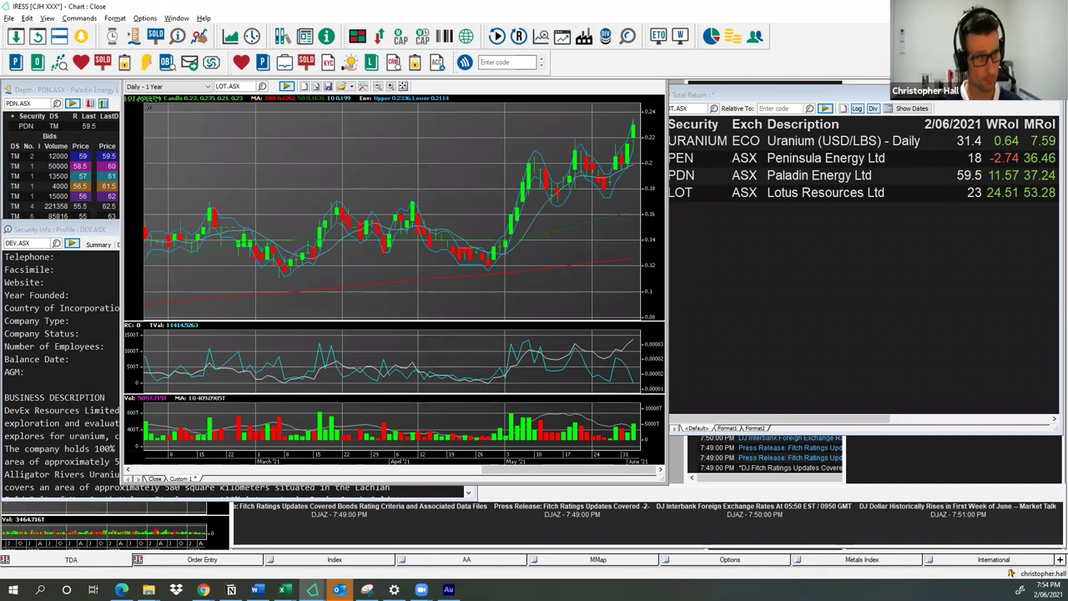
Add DEV as a Total Return row and plot Devex Resources on the chart.
click(754, 278)
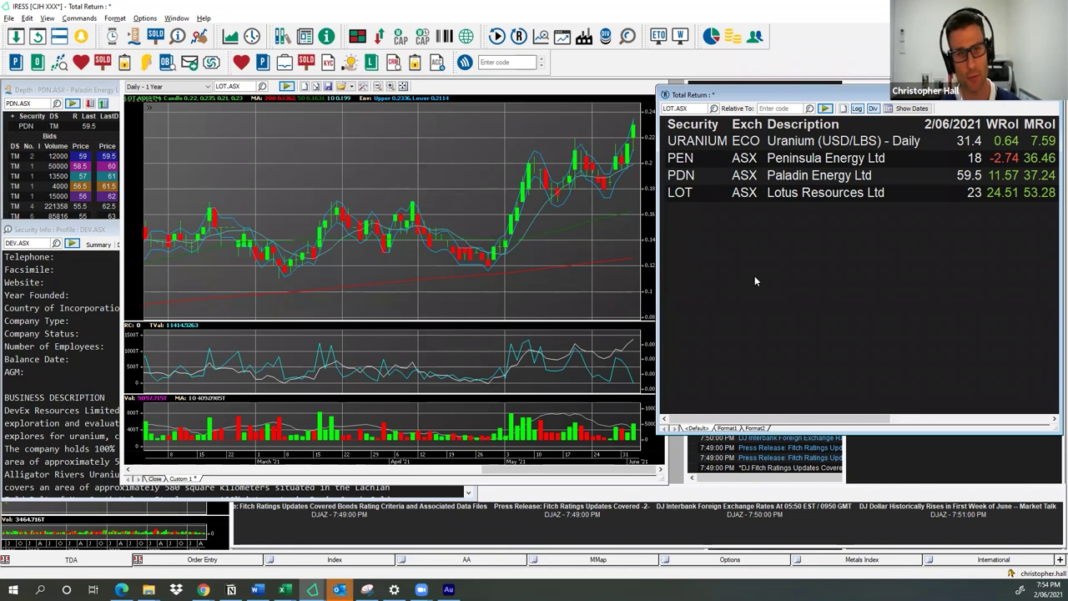
text(DEV)
key(Return)
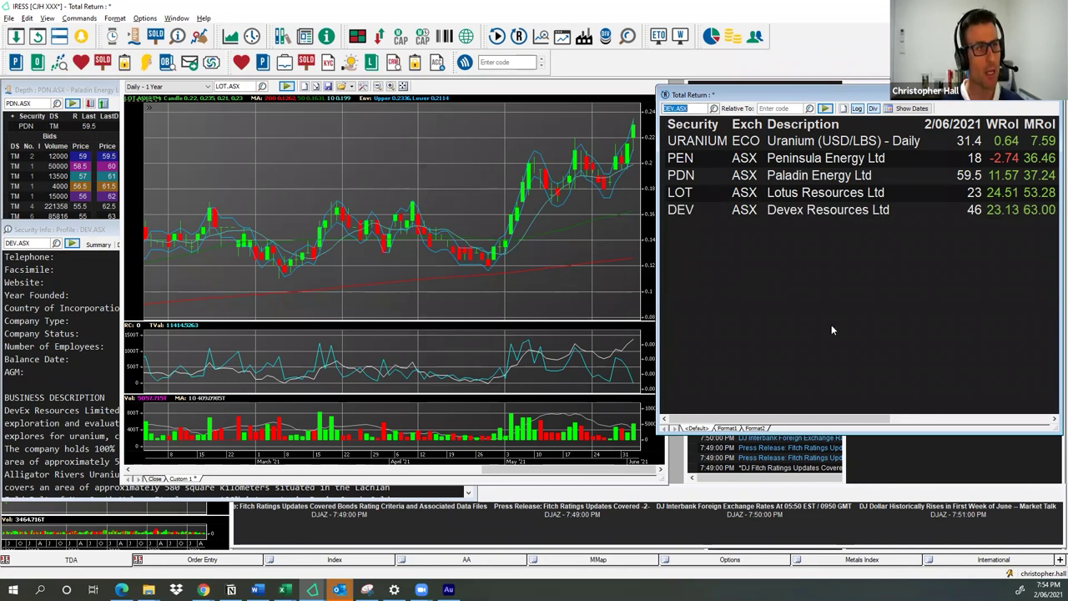
key(alt+Tab)
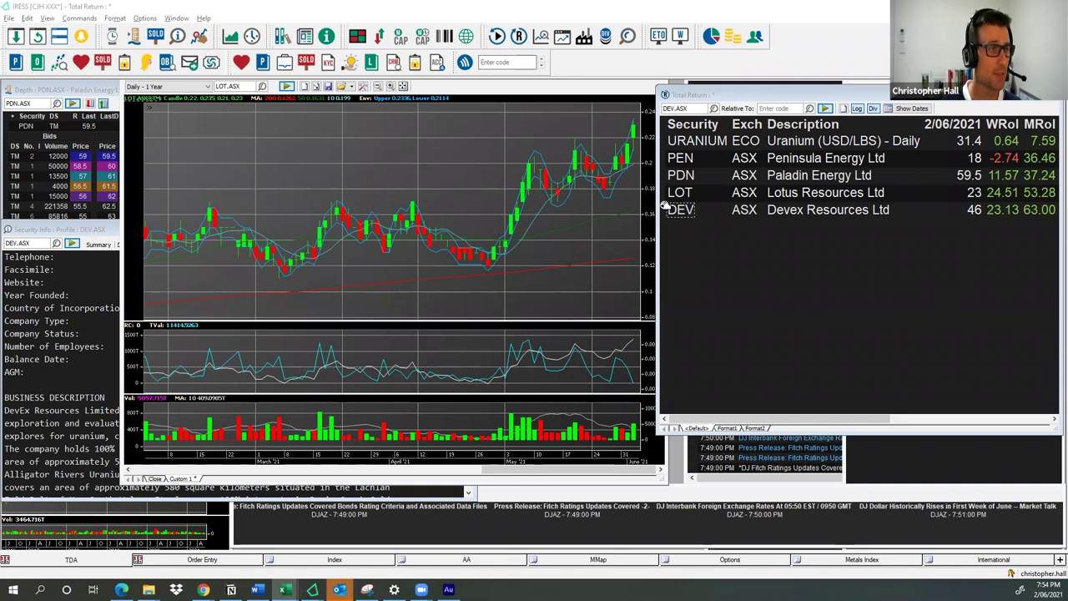
drag(680, 209, 387, 134)
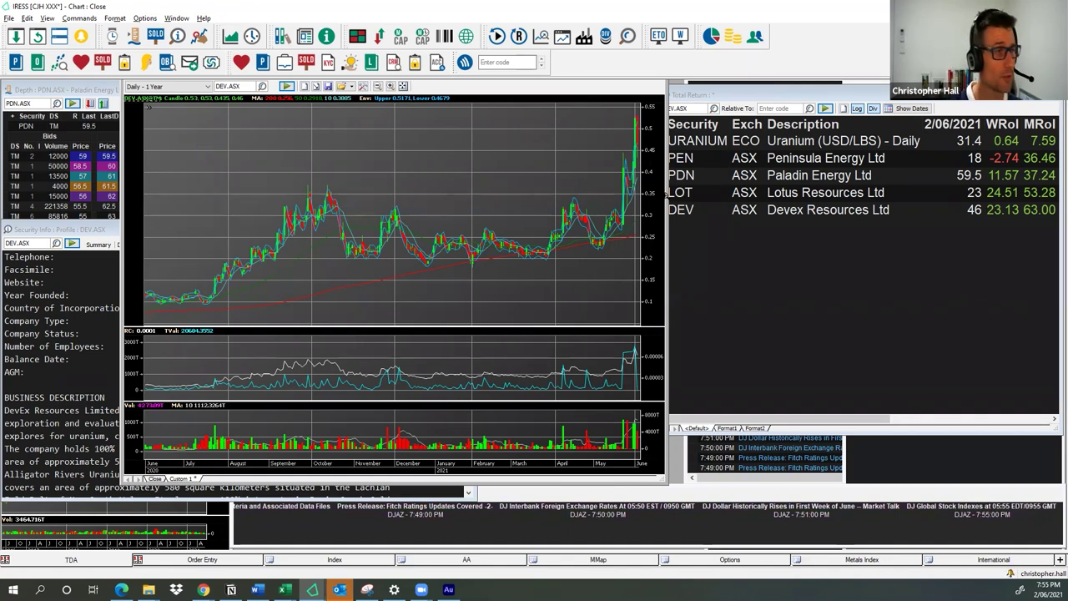
Add MEY to the table, chart Marenica Energy, and zoom into its recent months.
click(790, 274)
text(MEY)
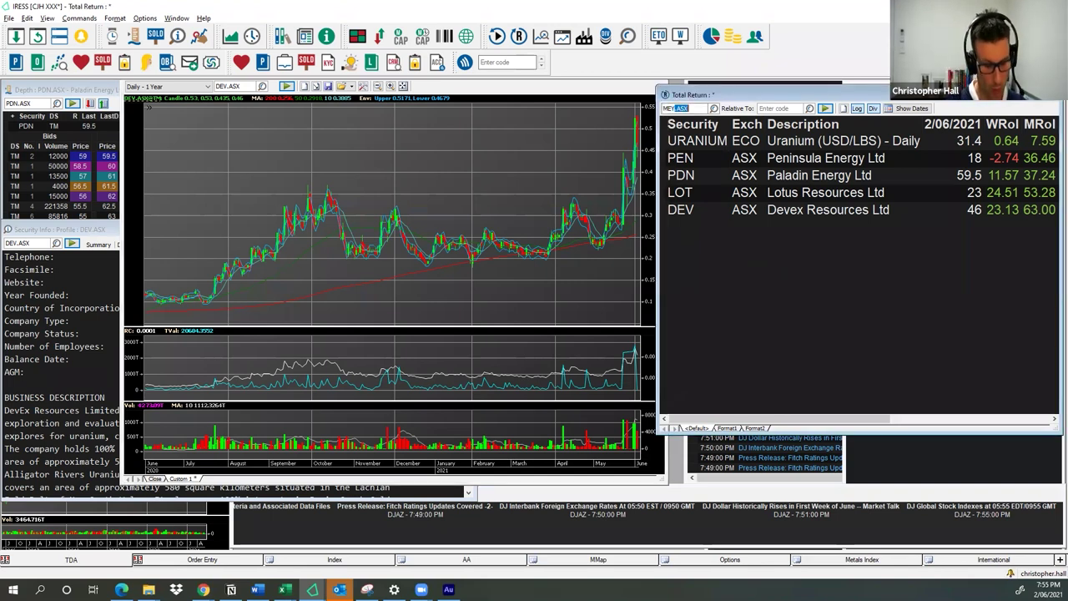
key(Return)
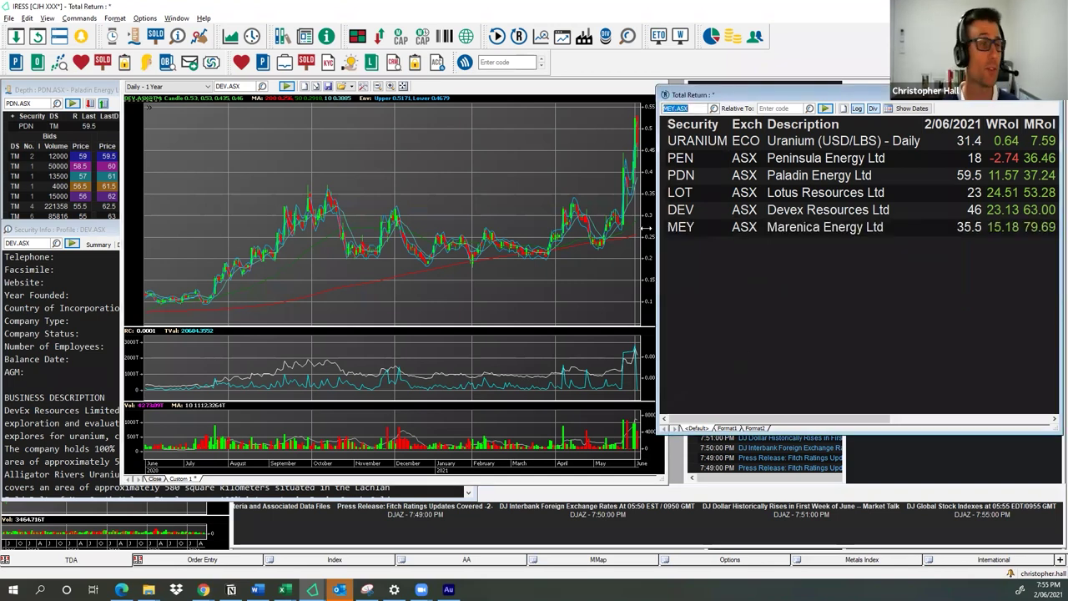
drag(686, 227, 445, 142)
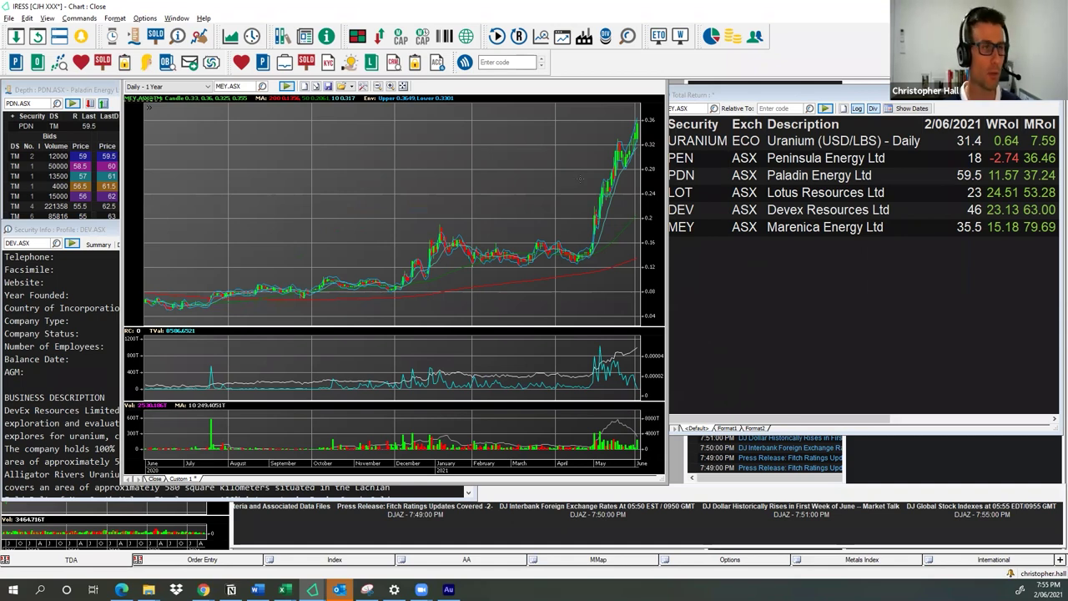
mouse_move(583, 241)
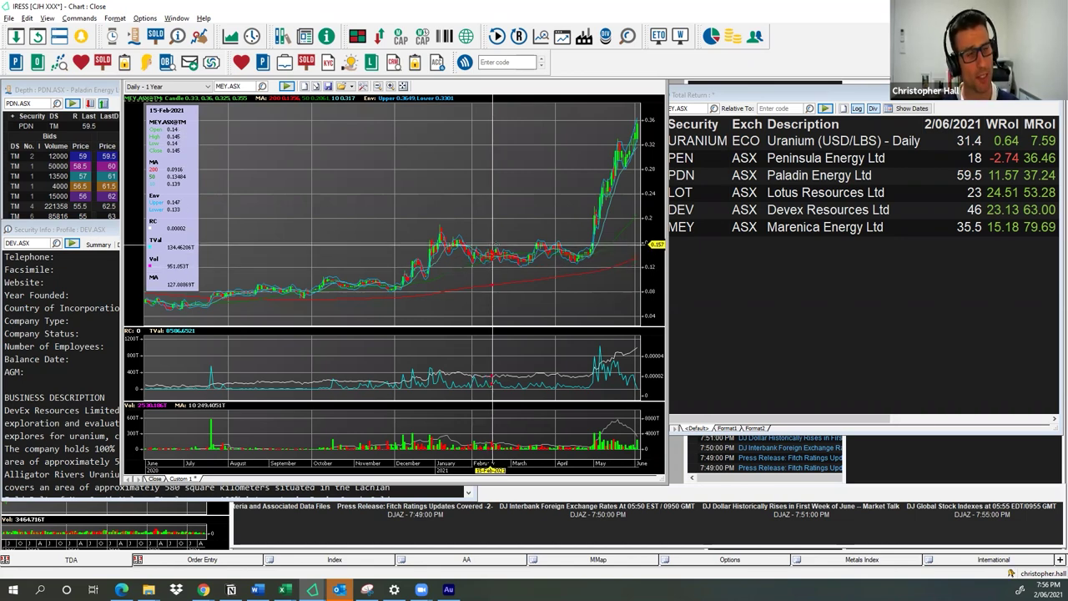
click(390, 87)
drag(457, 213, 616, 214)
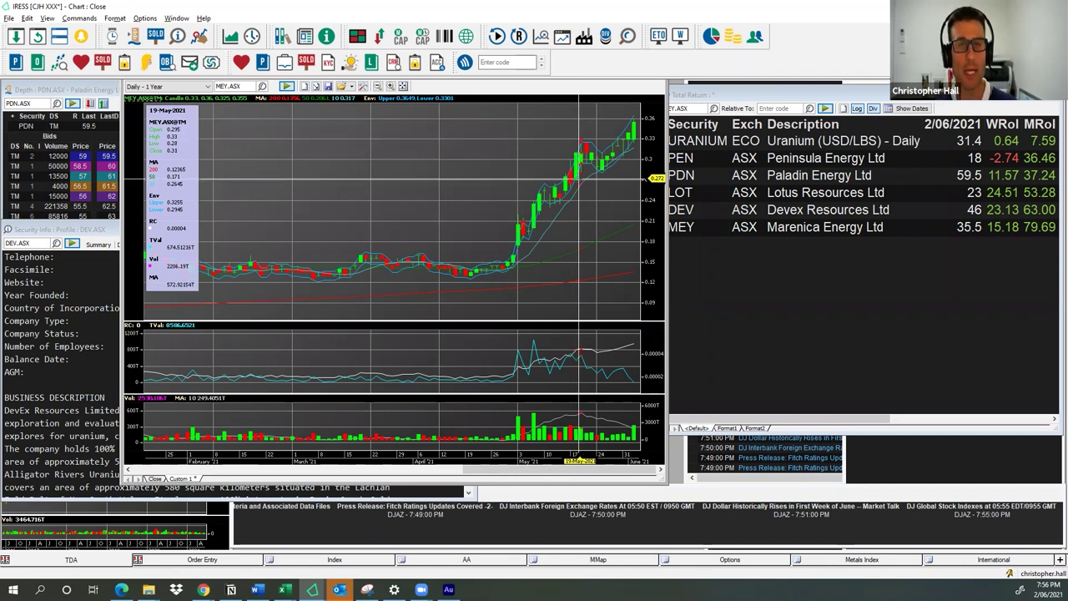
Dismiss the MEY chart's price readout and bring the Total Return table back in front.
click(580, 178)
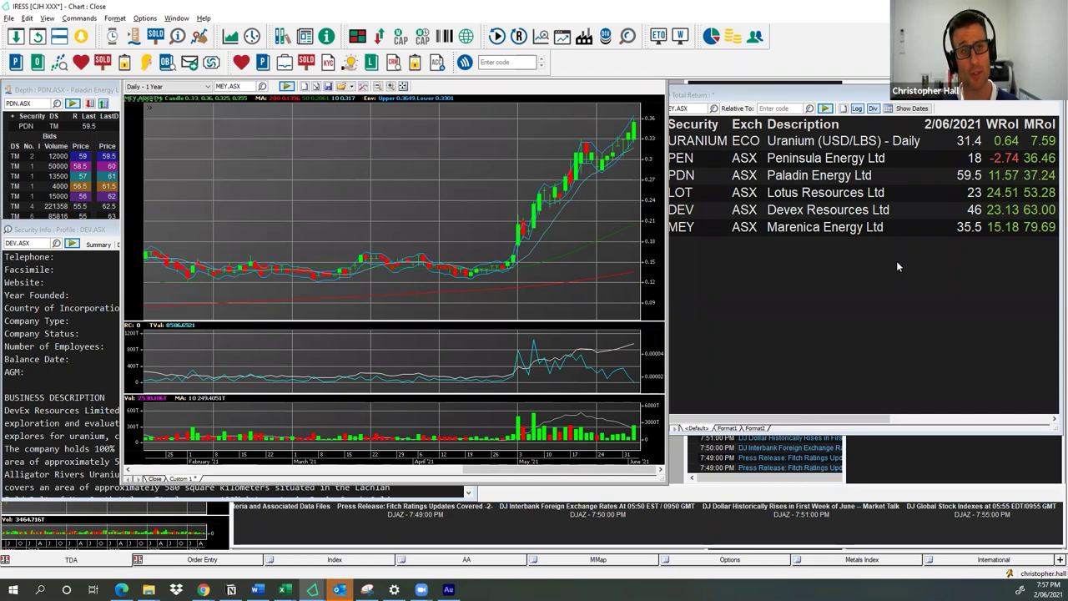
click(926, 278)
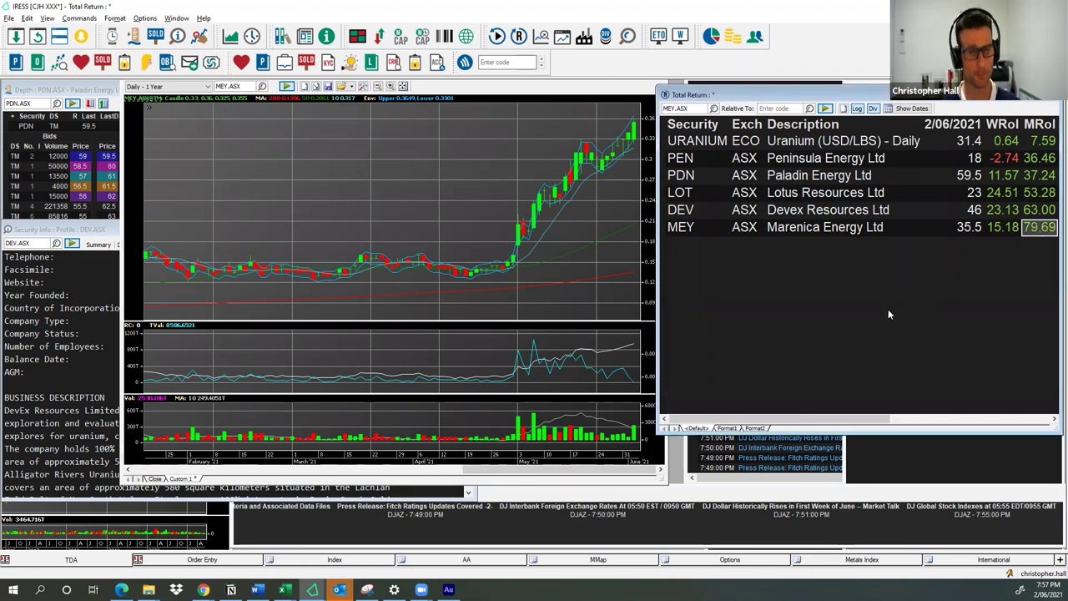
Add AGE to the table, delete the stray empty AGER row, and chart Alligator Energy.
text(AG)
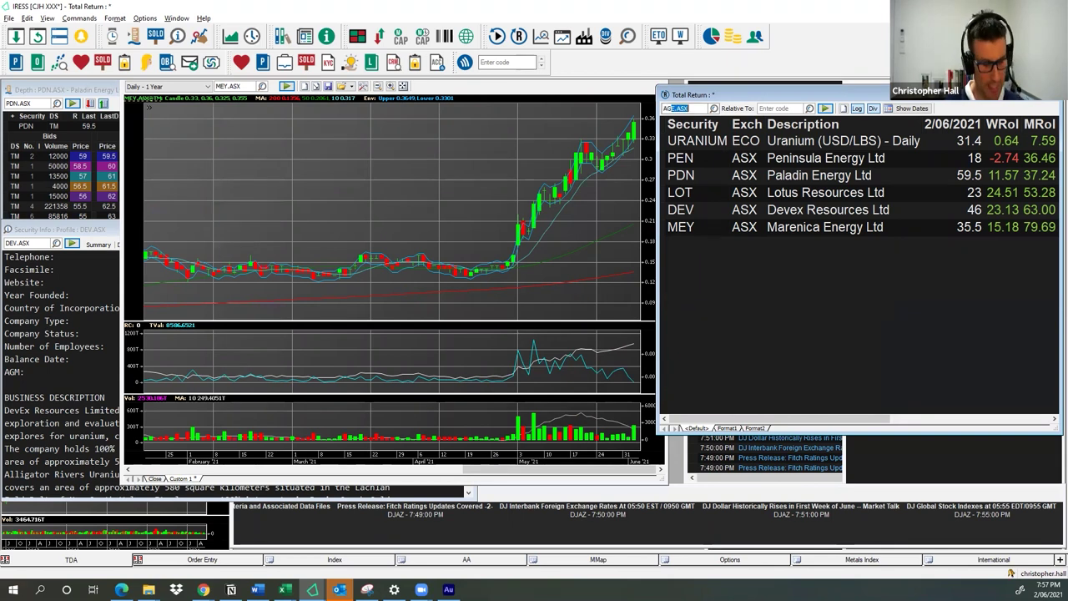
text(ER)
key(Return)
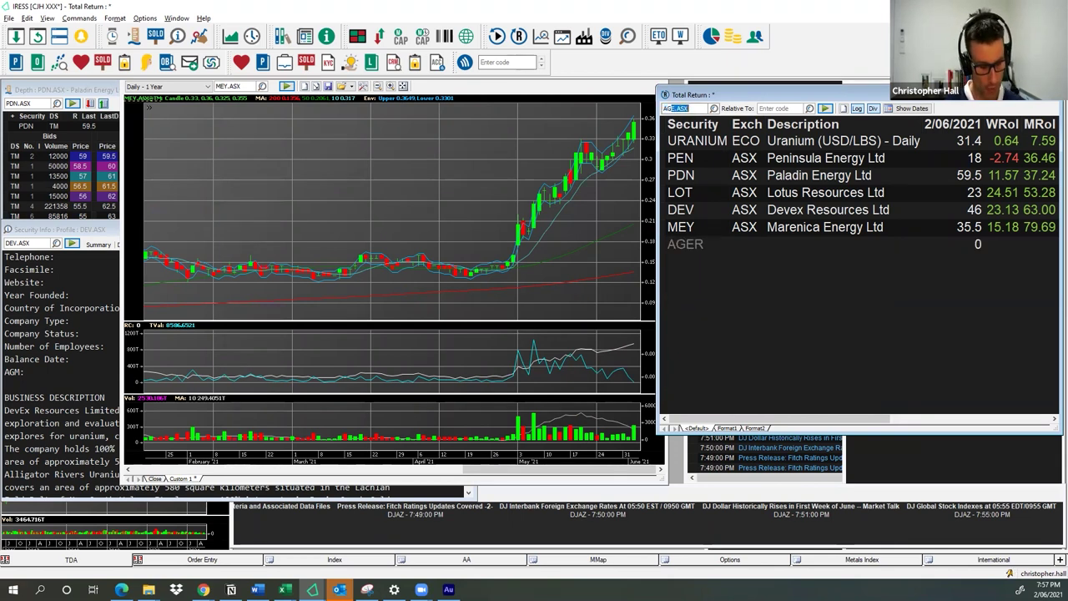
text(E)
key(Return)
click(687, 245)
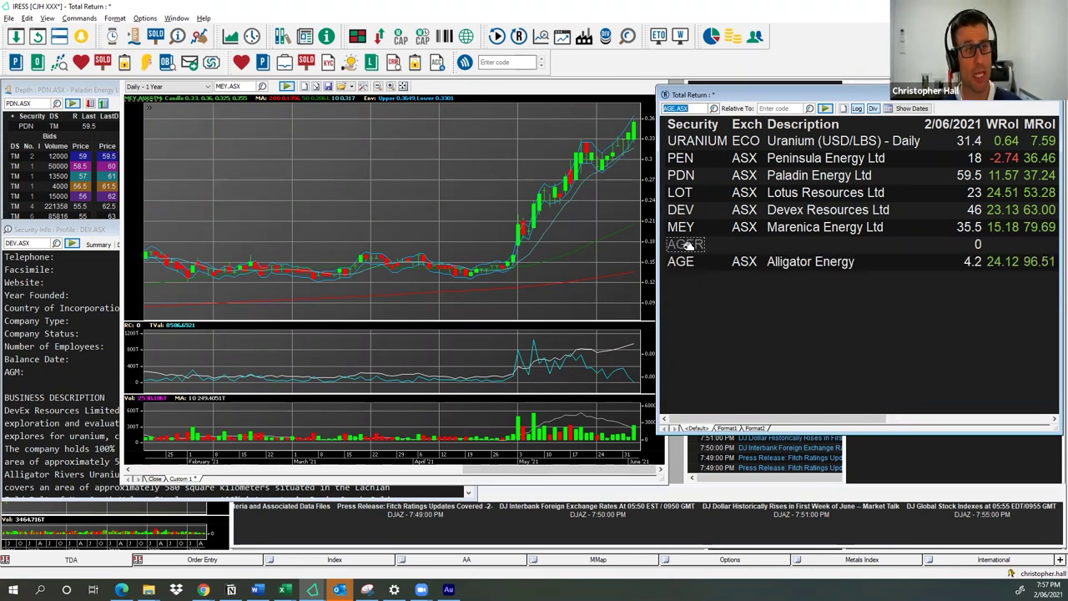
key(Delete)
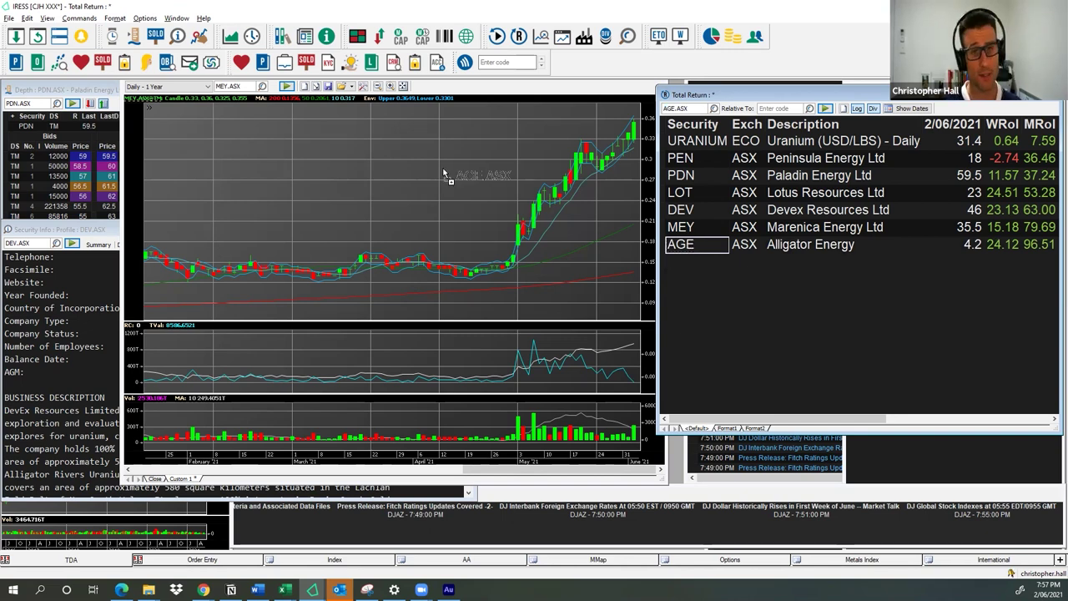
double_click(687, 244)
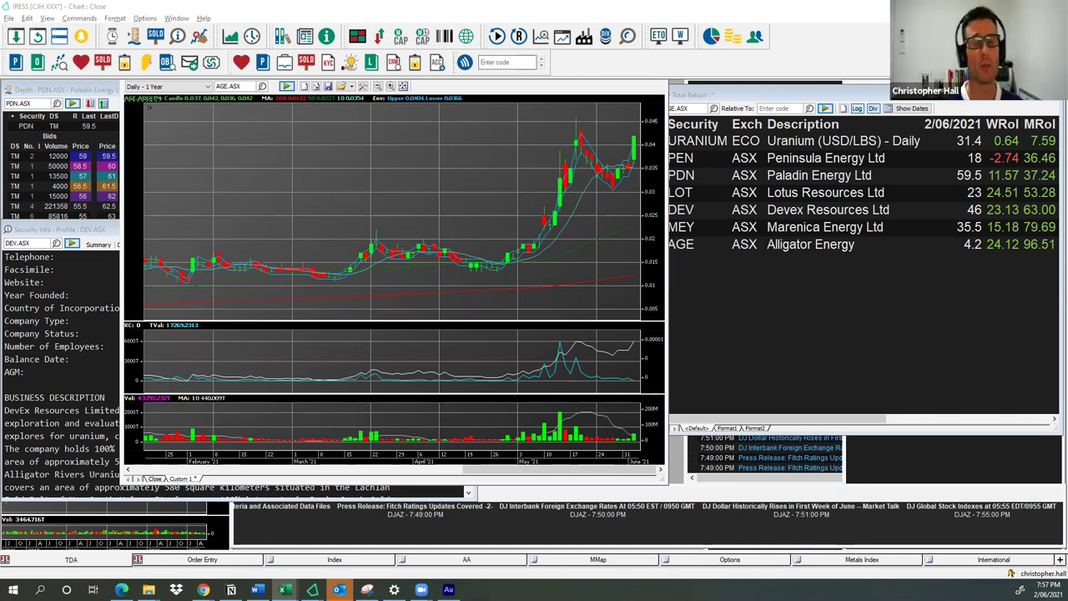
click(697, 254)
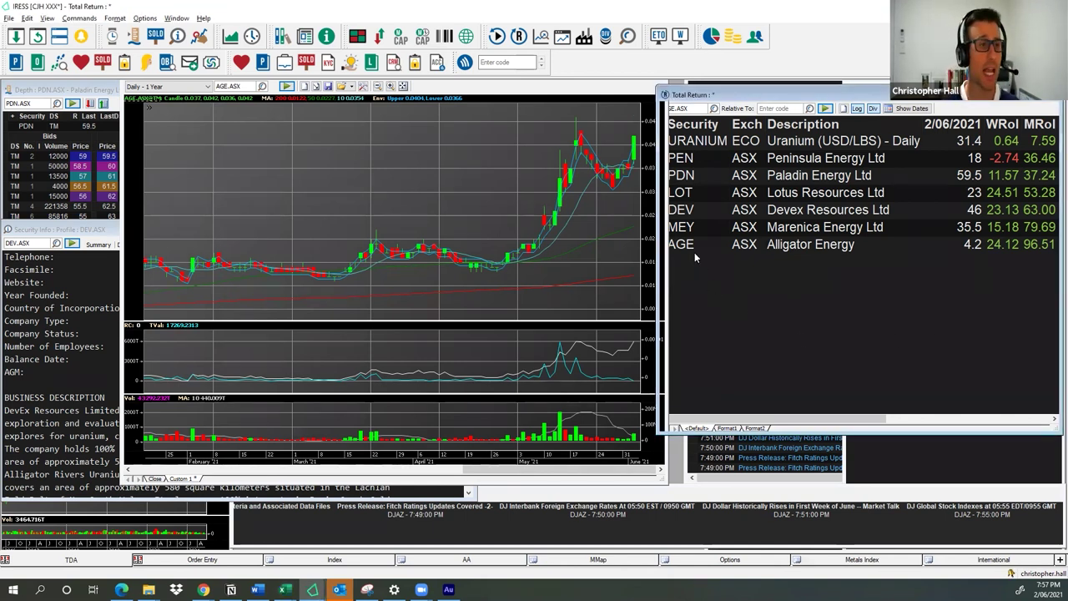
click(693, 243)
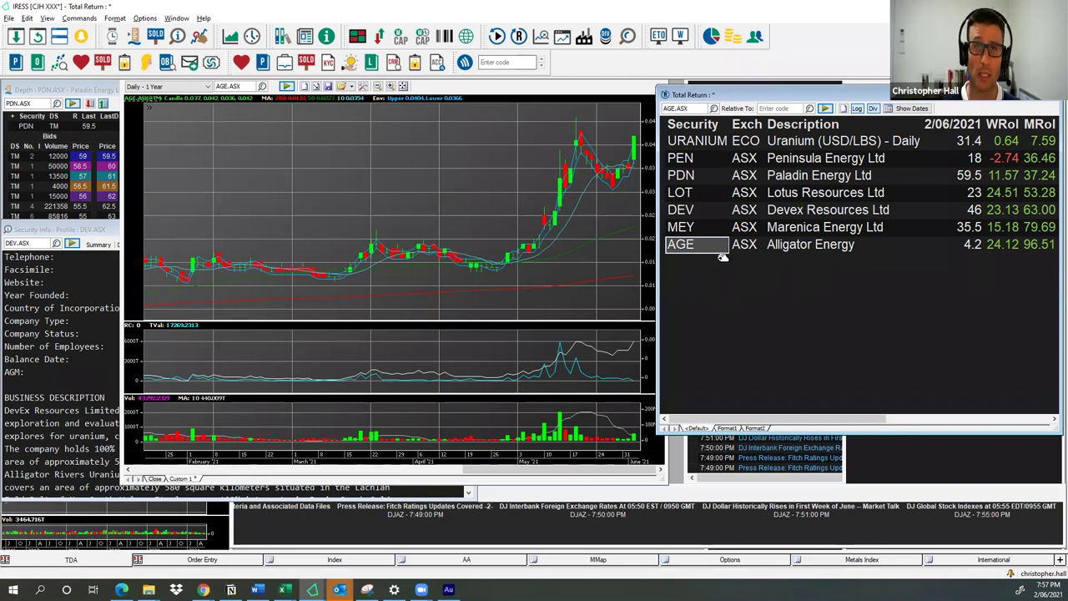
click(439, 100)
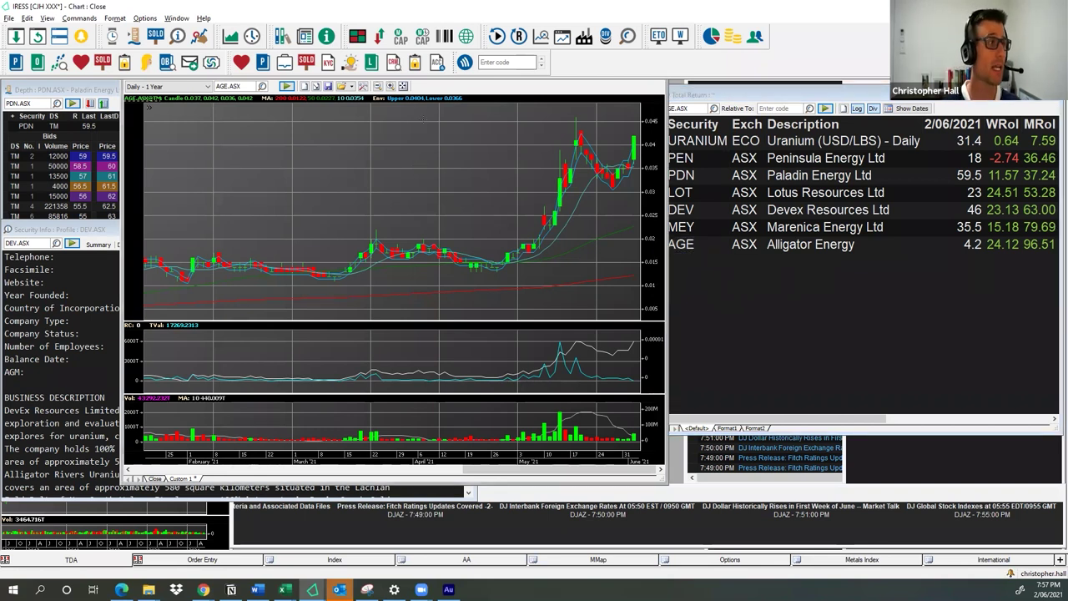
click(403, 87)
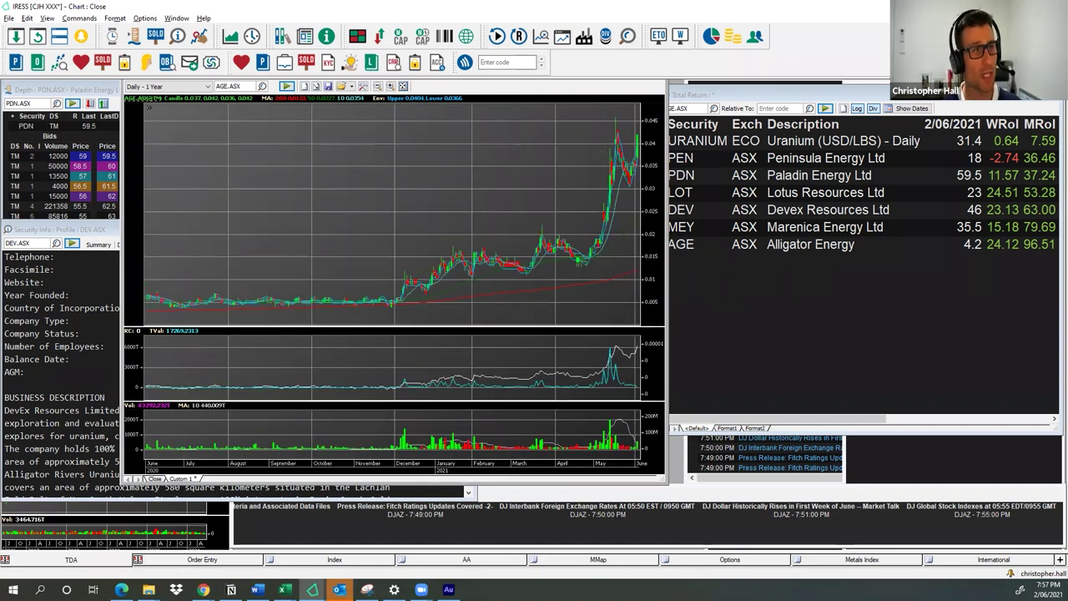
click(580, 192)
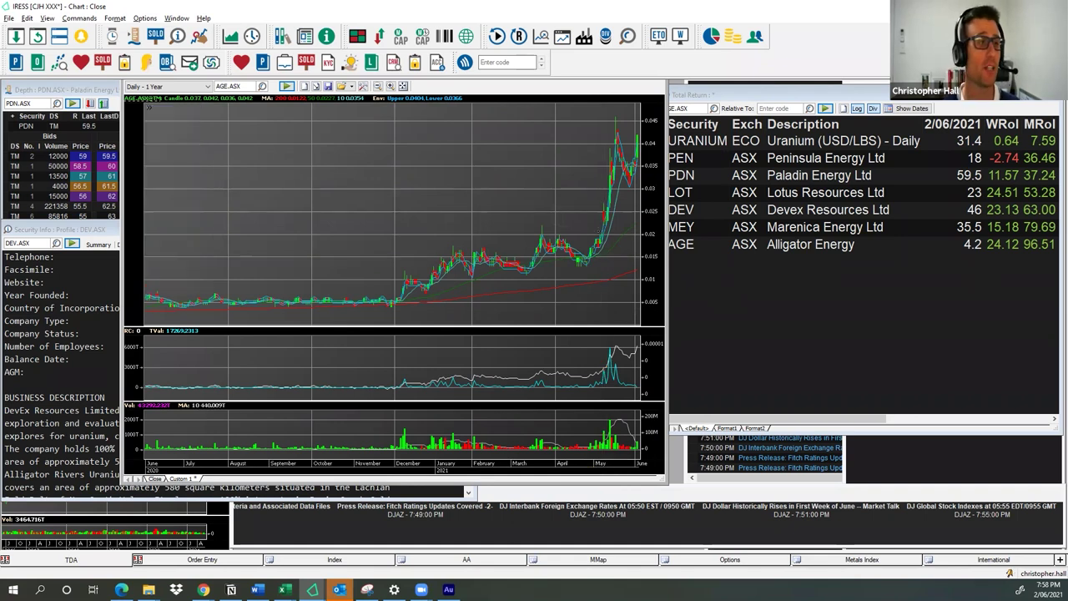
click(390, 86)
Drag a zoom rectangle from April to the right edge of the Alligator Energy chart.
drag(558, 184, 633, 242)
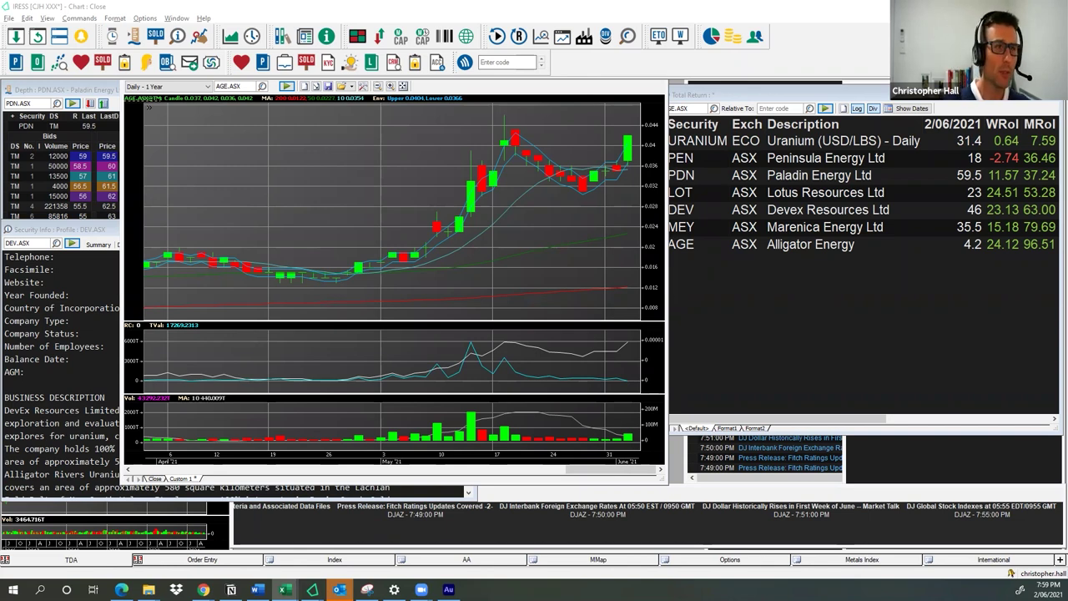
Scroll through Alligator Energy's News Library headlines, then return the AGE.ASX chart to the front.
right_click(389, 177)
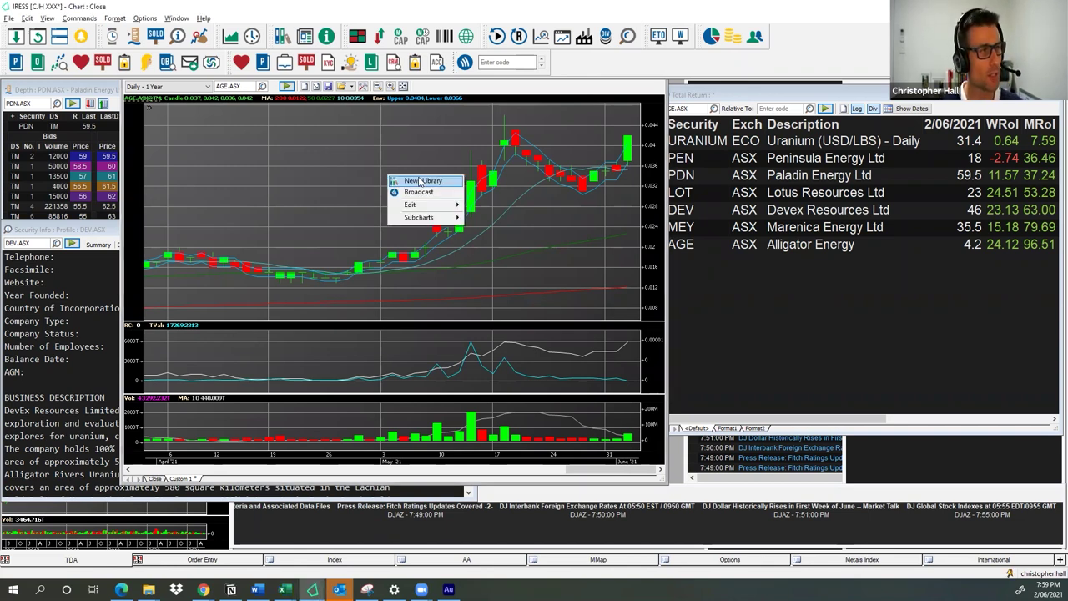
click(427, 184)
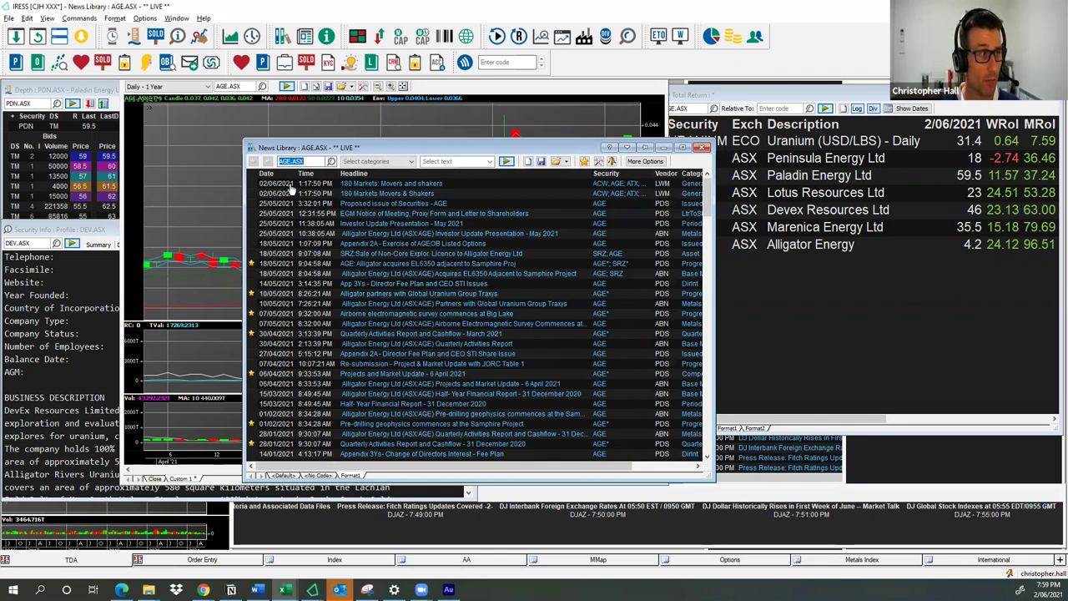
scroll(292, 398, down, 1)
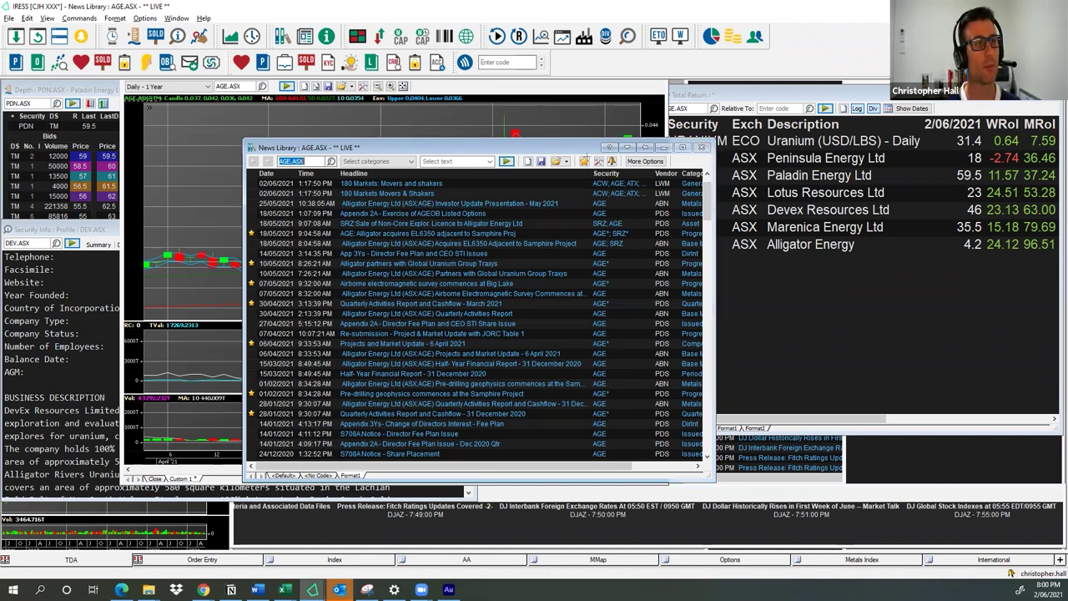
click(626, 129)
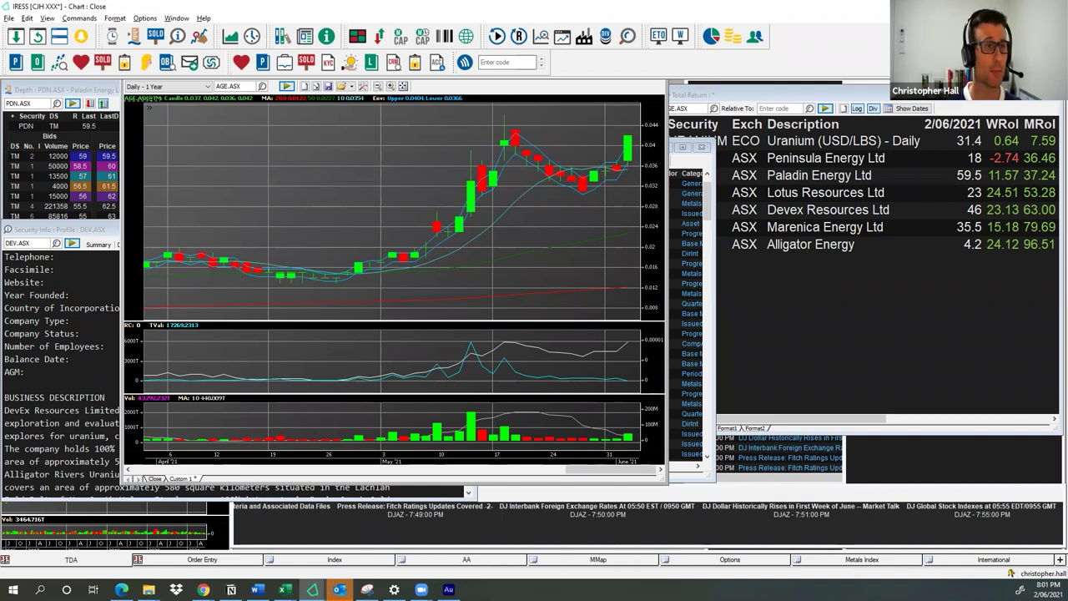
Move the URANIUM row below MEY in Total Return and sort the Profit Leaders watchlist by %.
click(788, 288)
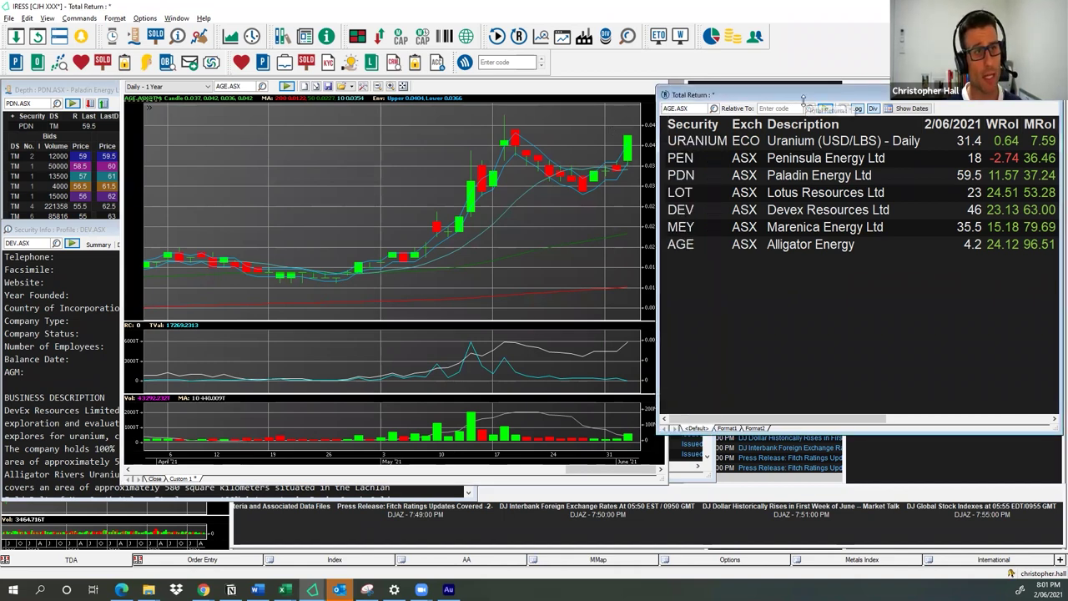
drag(803, 94, 783, 155)
click(782, 155)
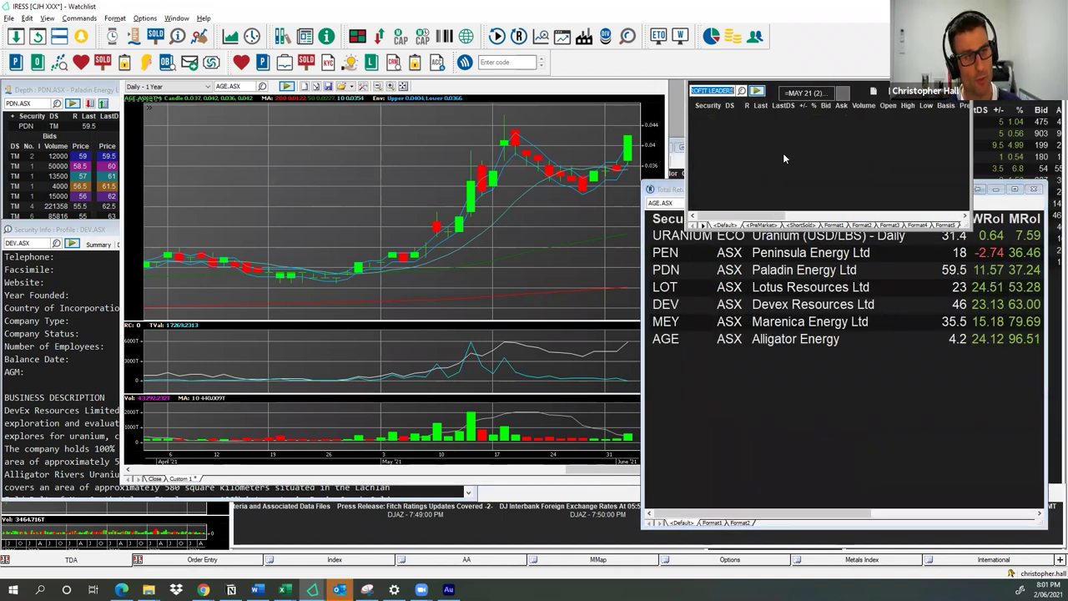
click(696, 299)
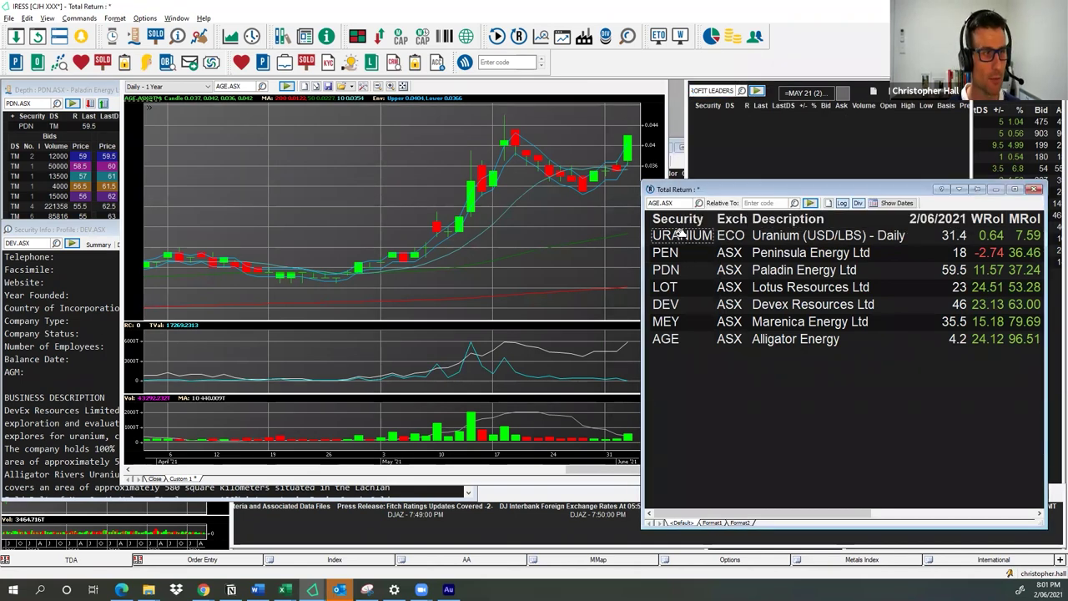
drag(680, 321, 708, 334)
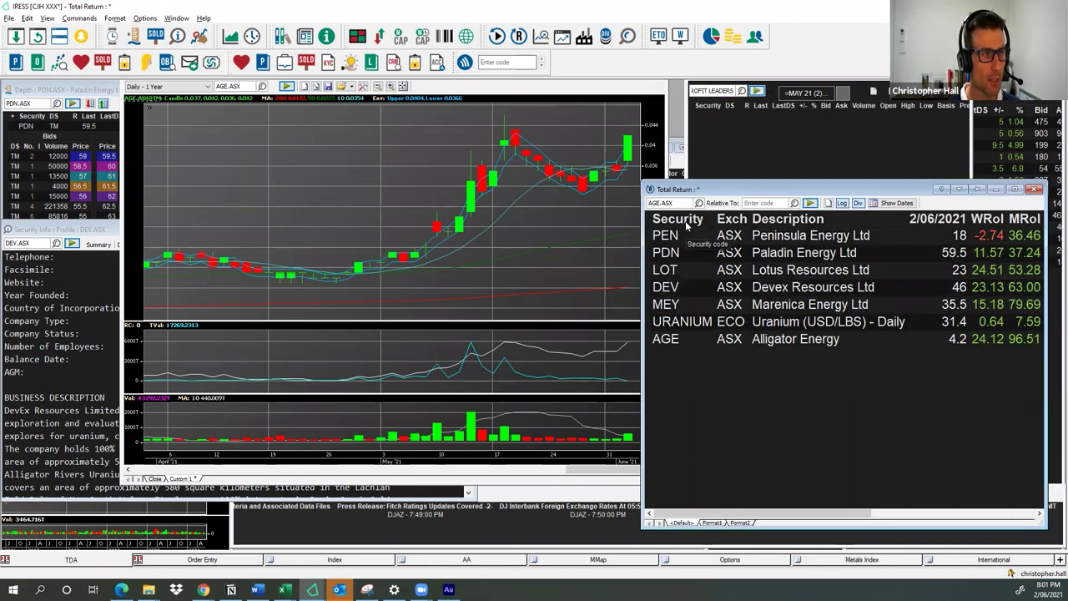
click(768, 150)
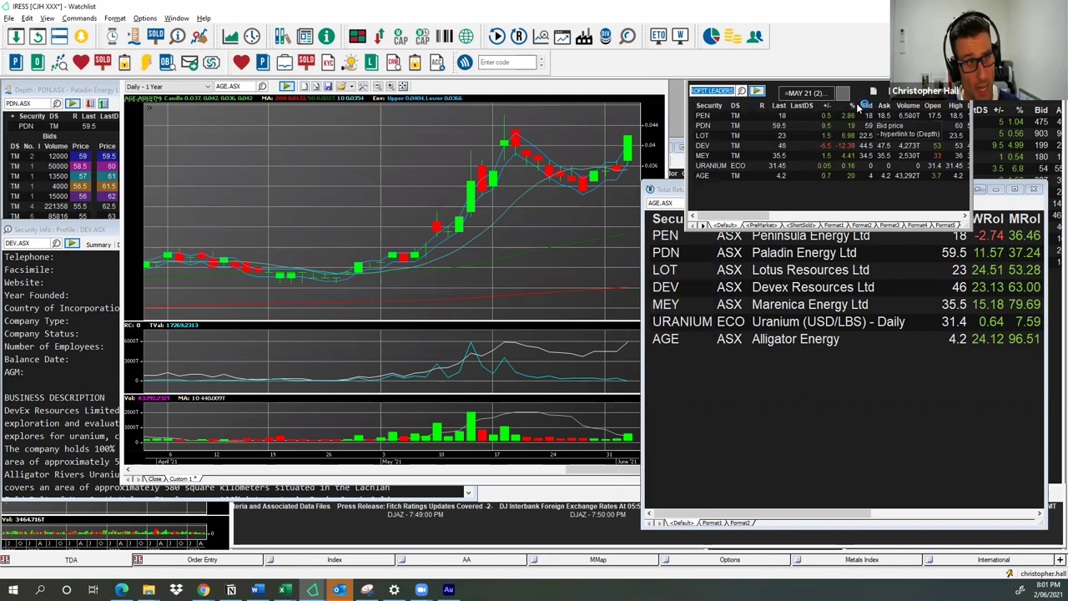
click(852, 106)
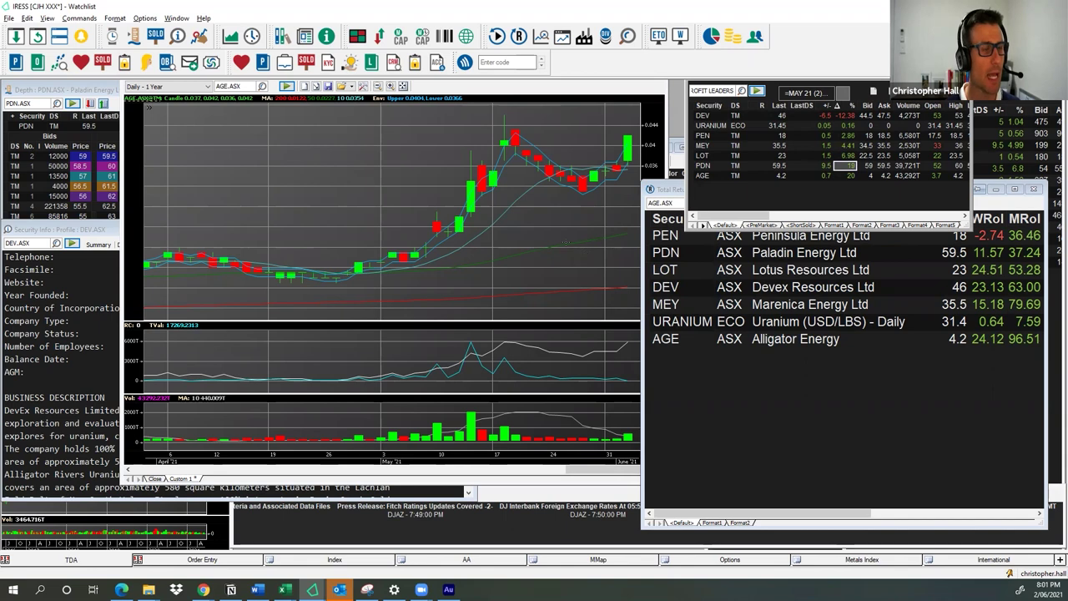
Chart Paladin Energy (pdn), then bring the Total Return table back in front.
click(402, 166)
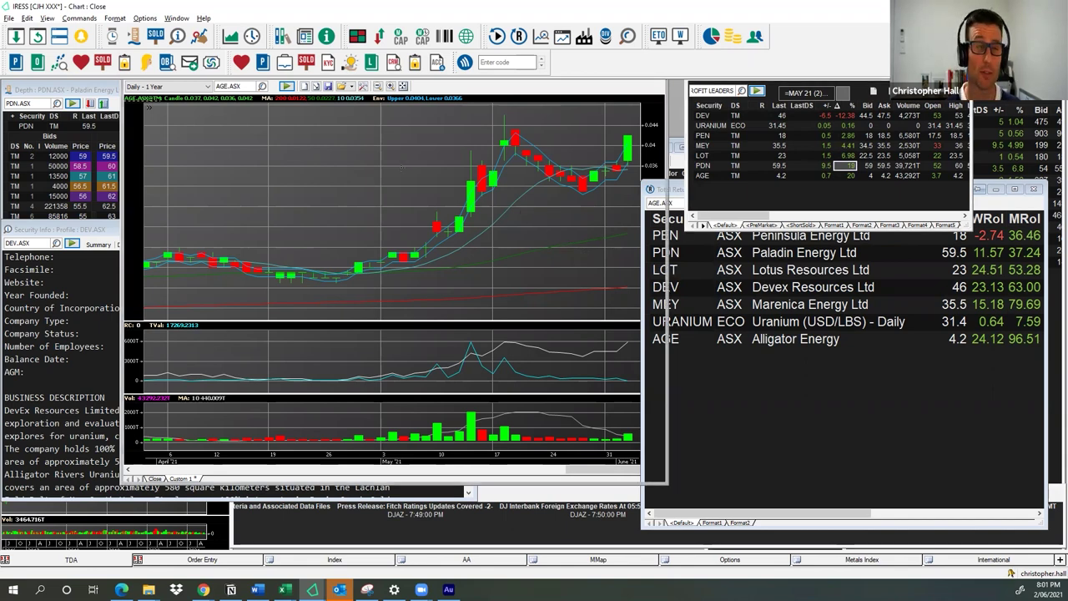
text(pdn)
key(Return)
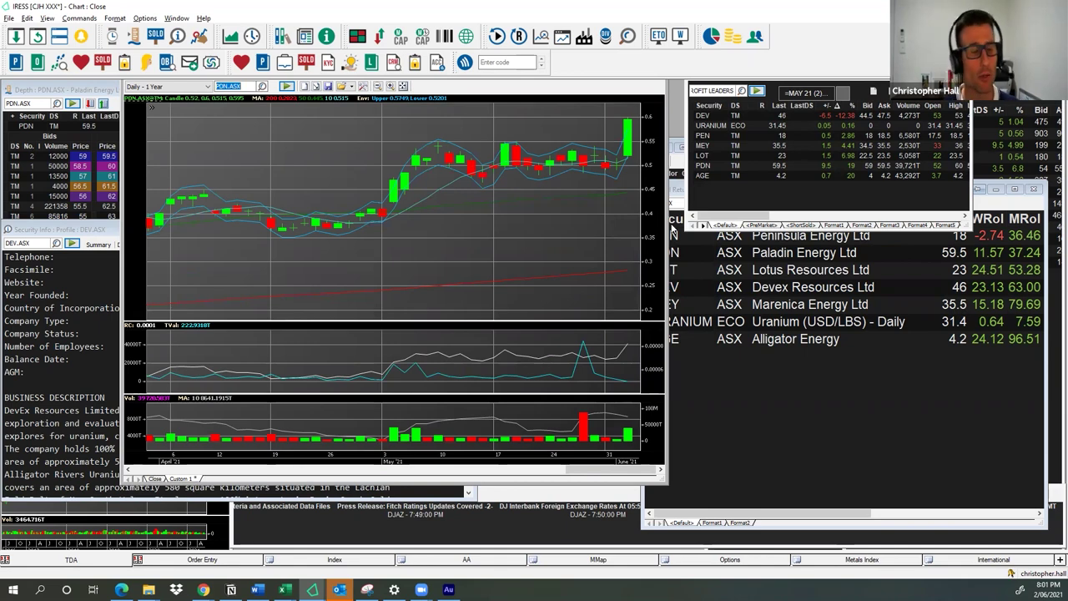
click(799, 447)
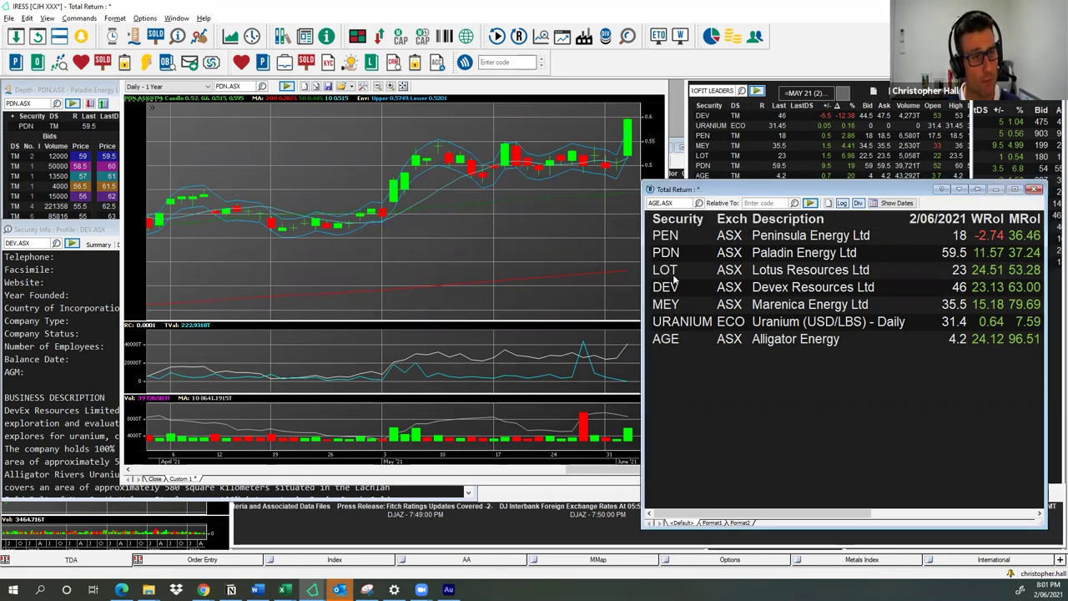
Reveal QRol and YRol, sort by YRol, and review PEN 47.78, LOT 141.27, PDN 166.54, MEY 166.74, AGE 194.59.
drag(648, 284, 521, 283)
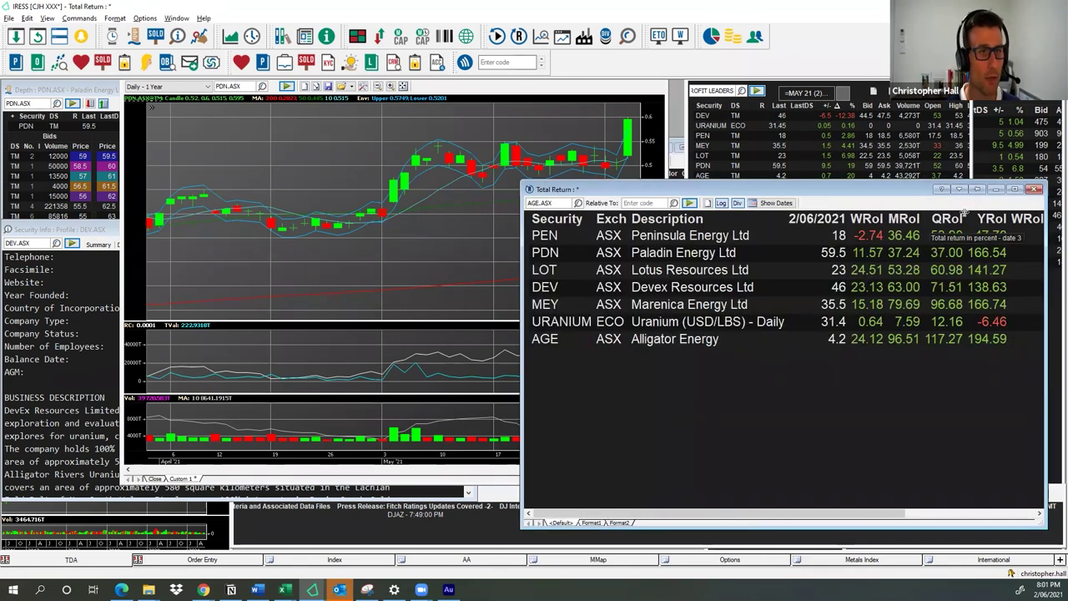
click(990, 218)
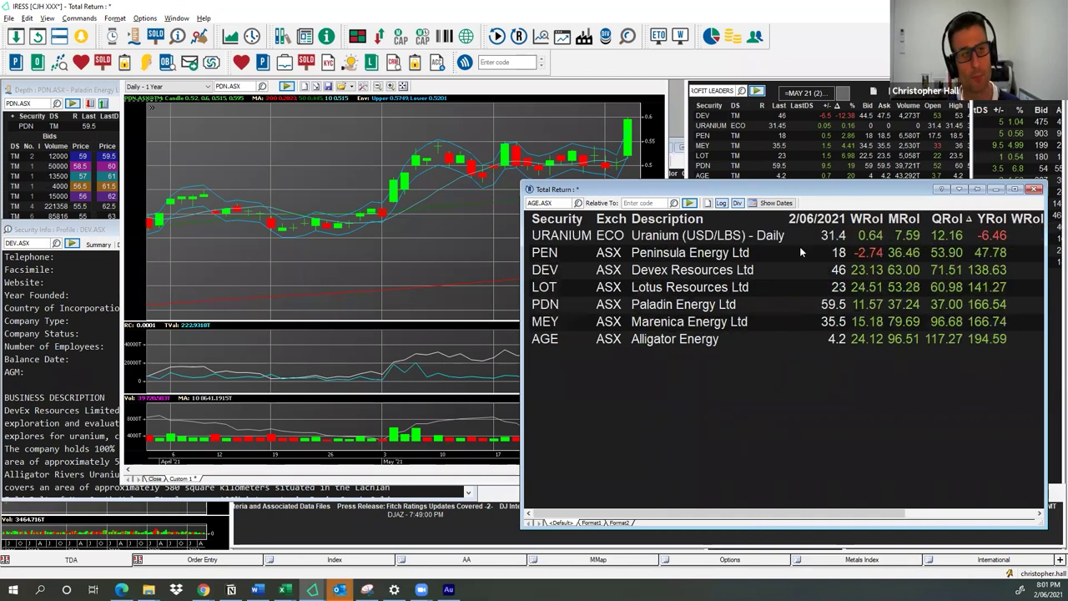
click(982, 255)
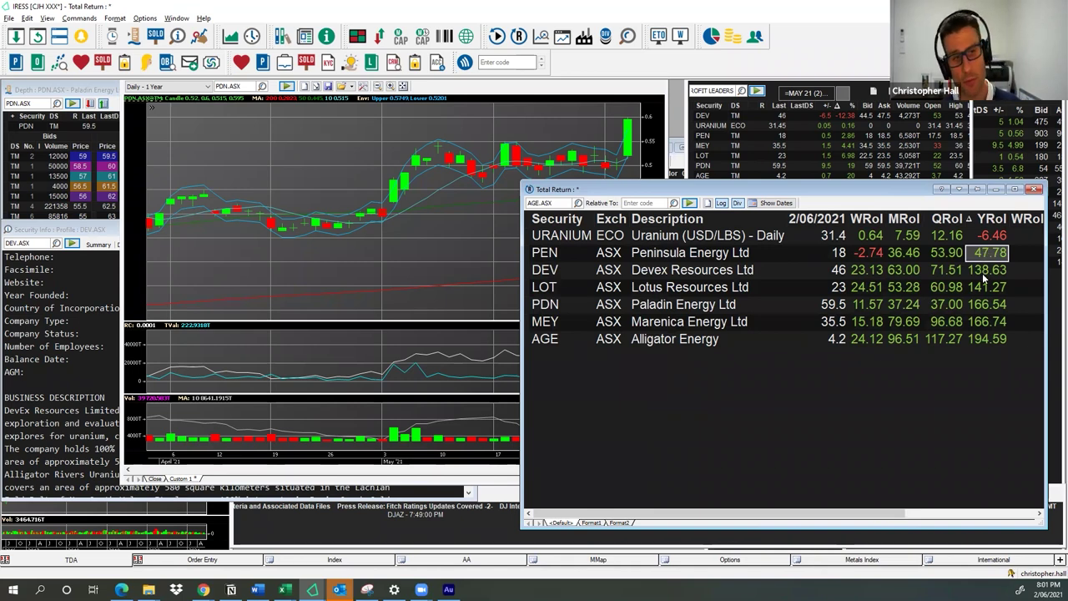
click(988, 288)
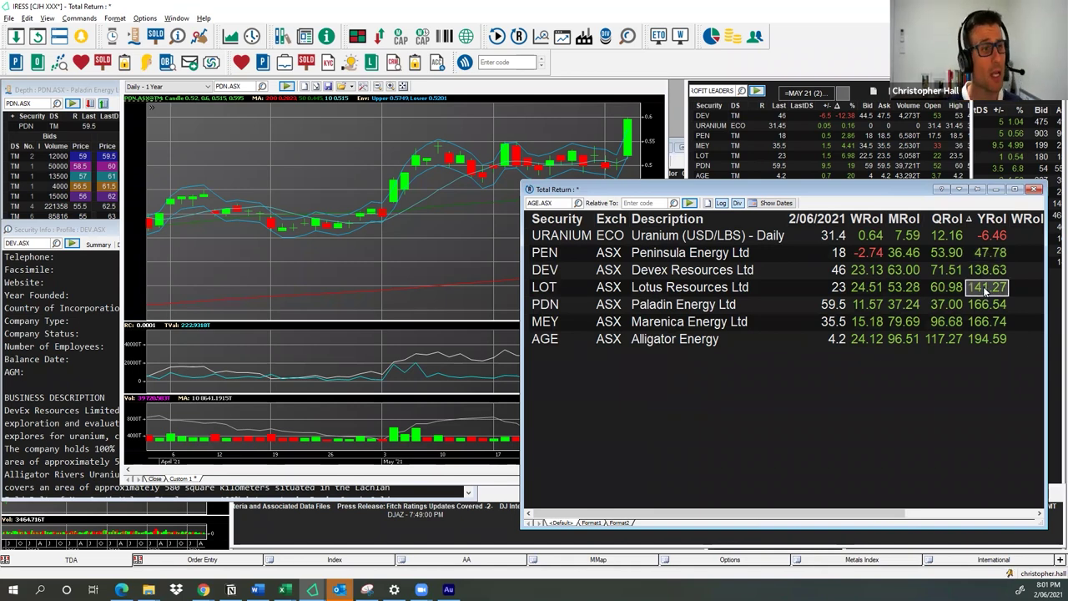
click(988, 304)
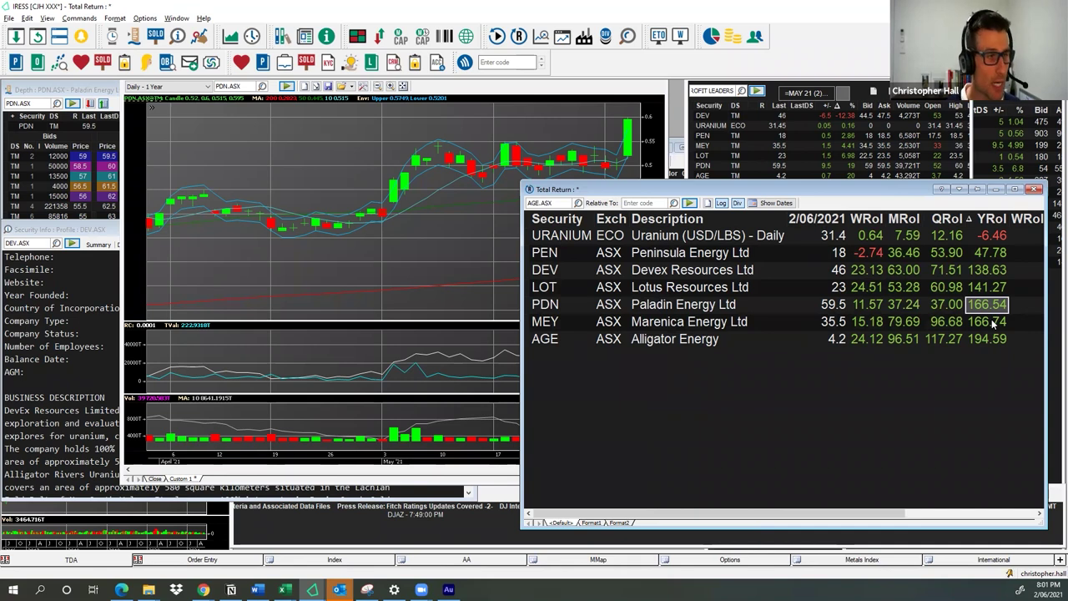
click(993, 323)
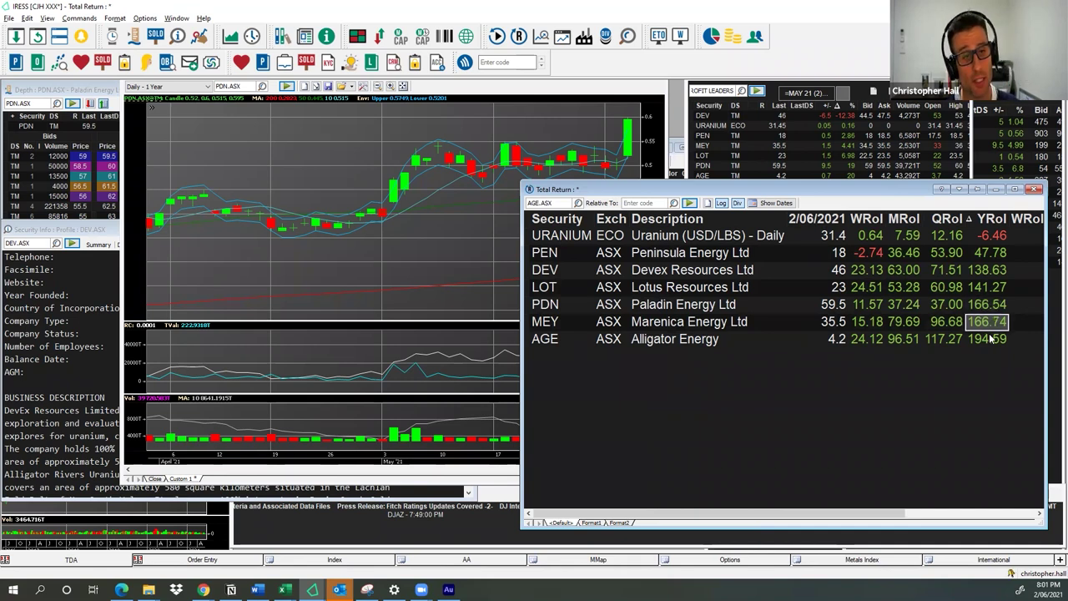
click(991, 339)
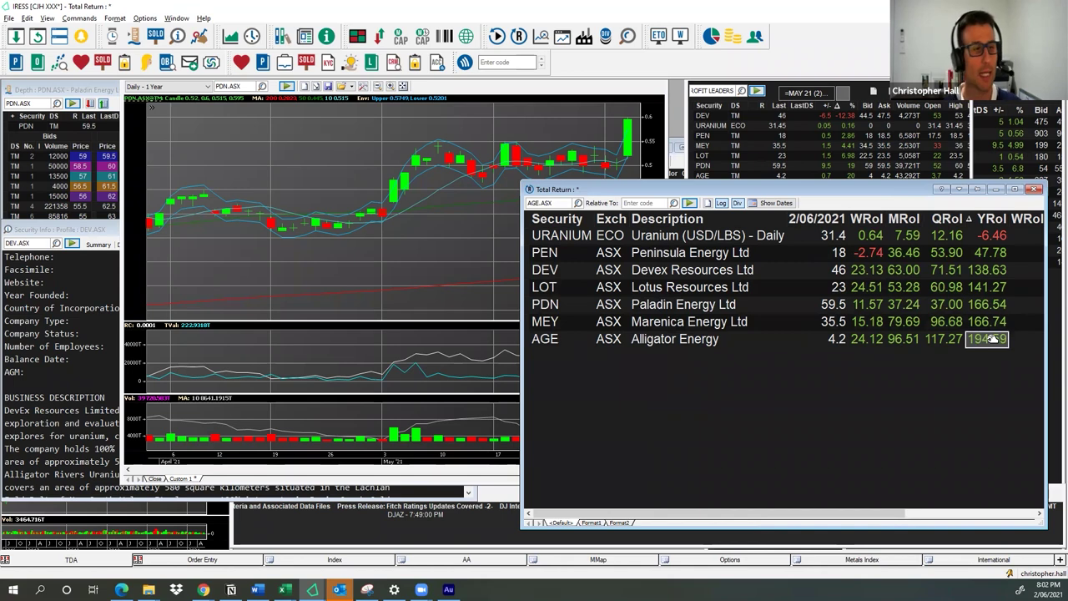